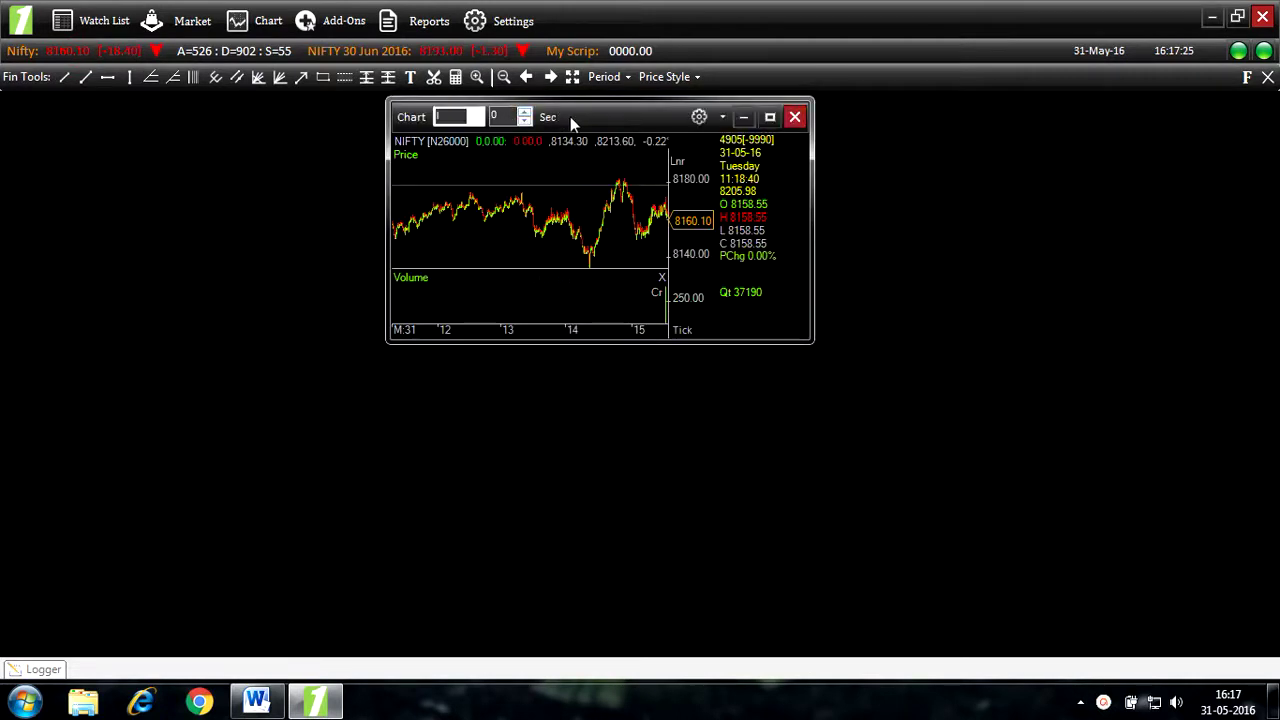
# - Maximize the NIFTY chart and change its bar size from tick to 5 minutes
pyautogui.doubleClick(576, 118)
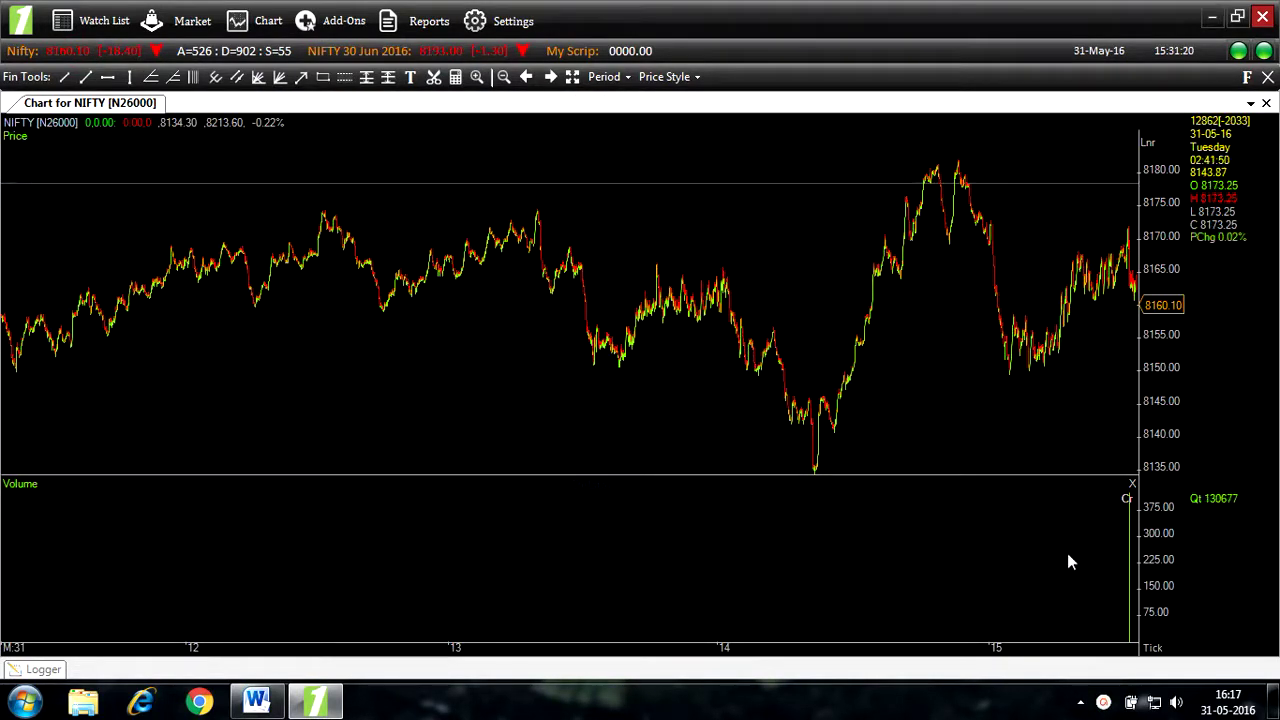
pyautogui.click(1155, 650)
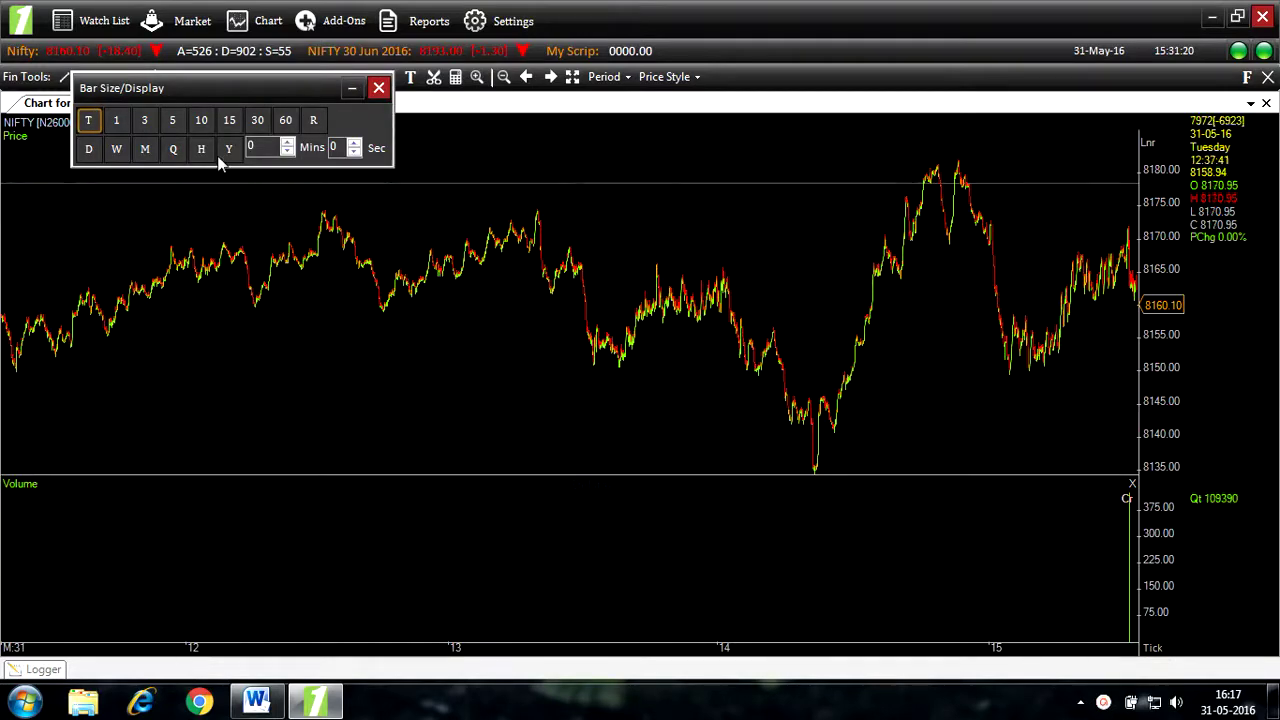
pyautogui.click(173, 121)
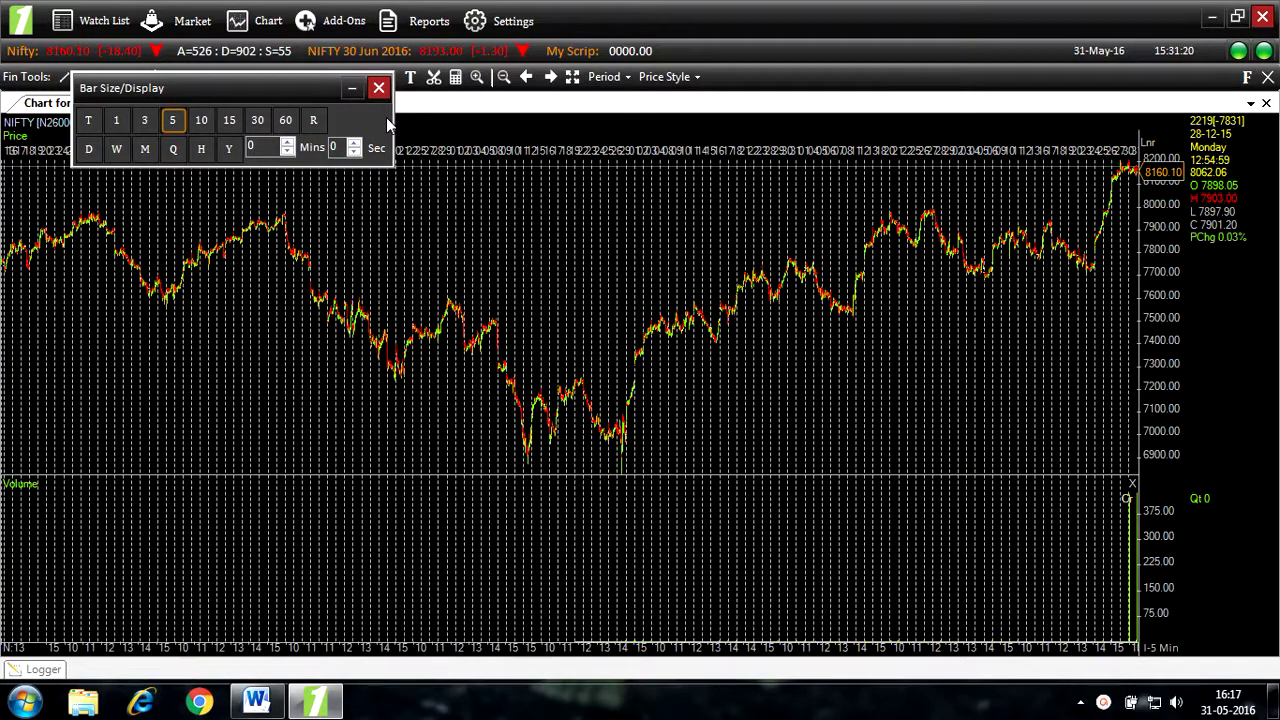
pyautogui.click(379, 88)
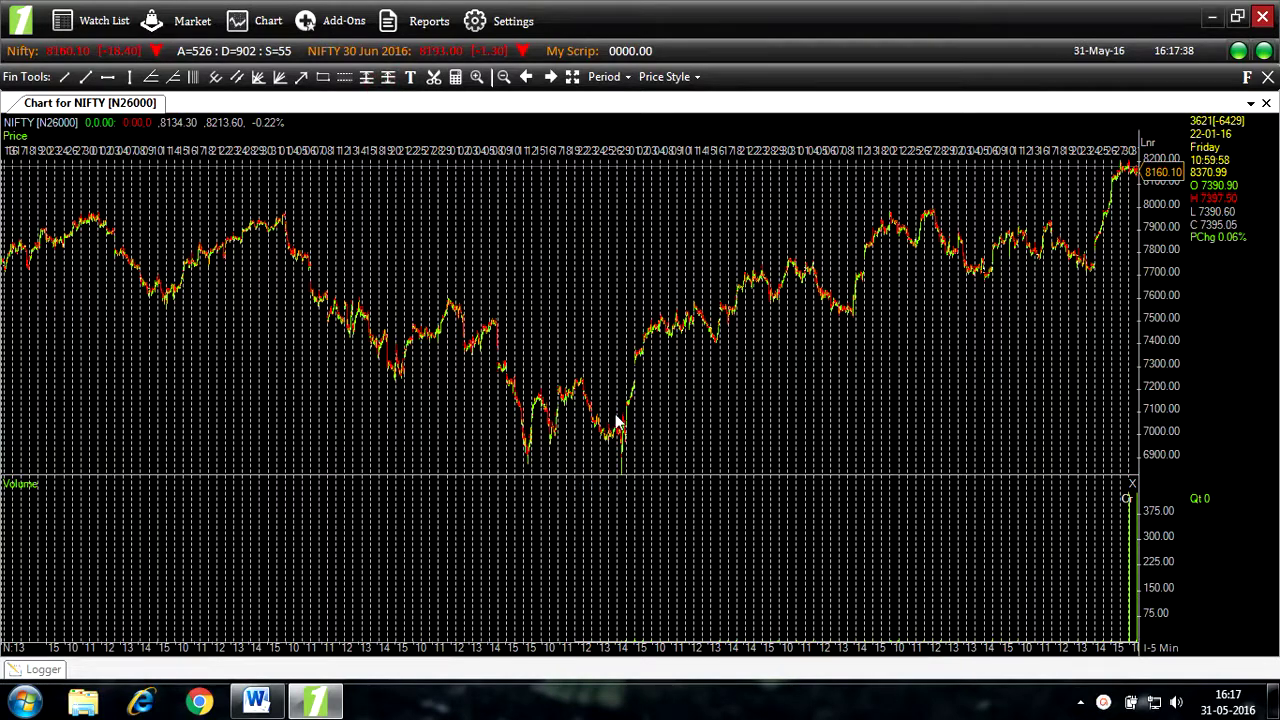
# - Filter the chart's study list by "Signal su" and open the parameters of Signal SuperTrend MC
pyautogui.scroll(-1, 616, 421)
pyautogui.scroll(5, 616, 418)
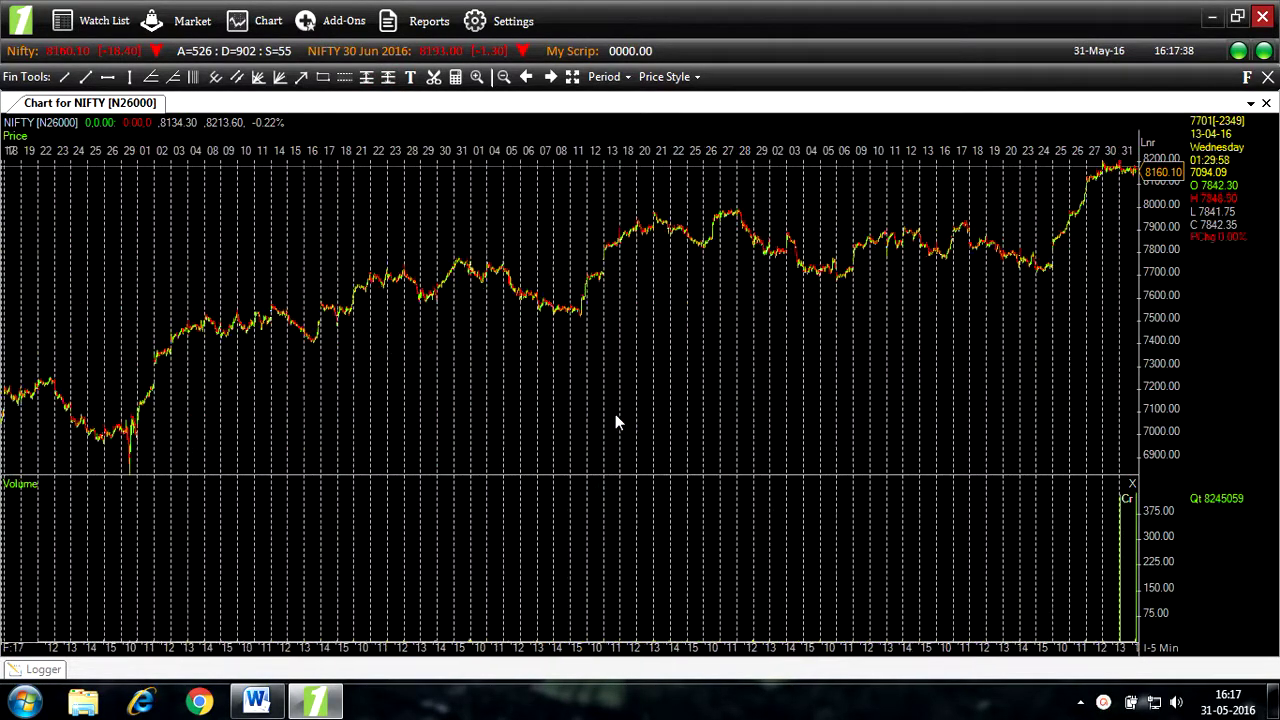
pyautogui.scroll(4, 615, 421)
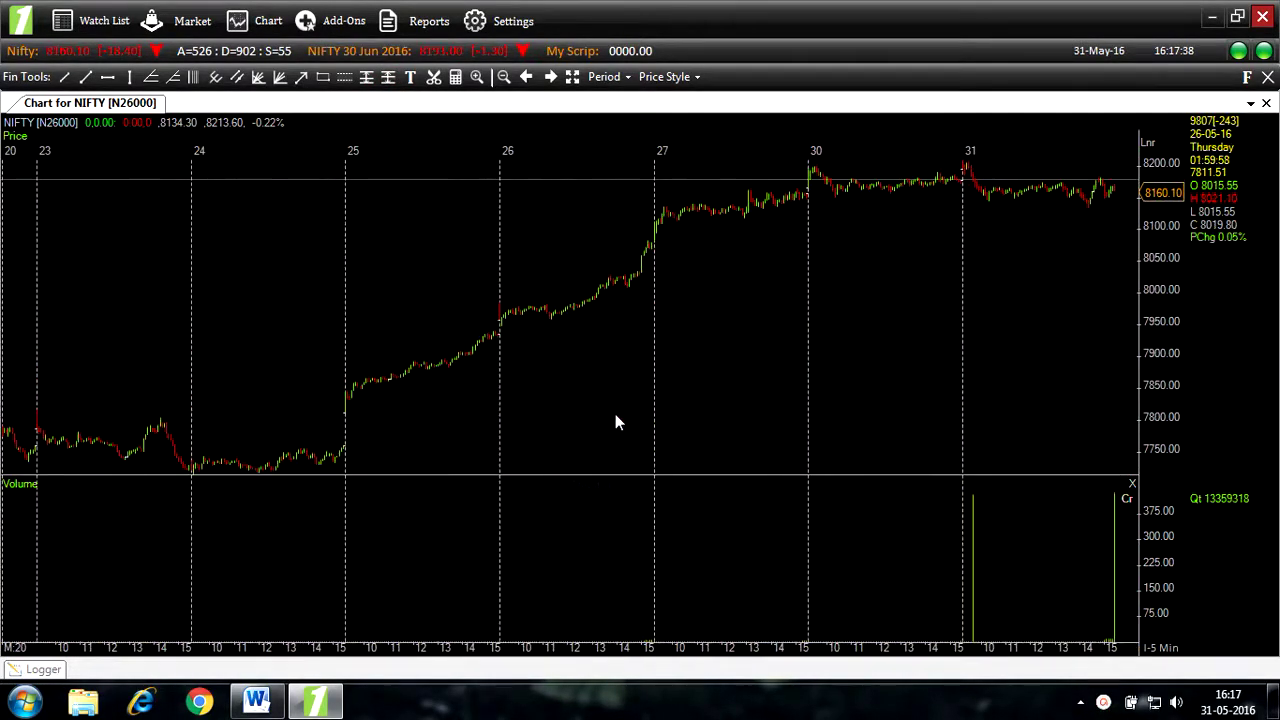
pyautogui.scroll(1, 615, 421)
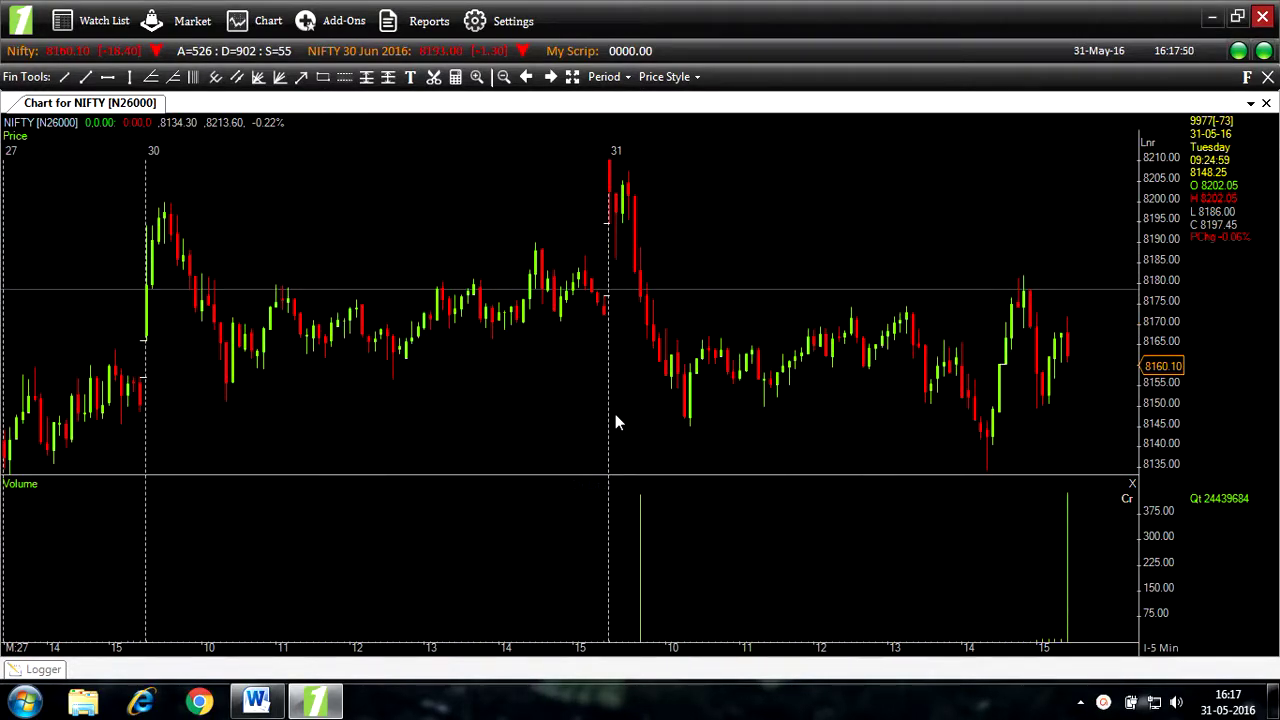
pyautogui.hotkey('ctrl', 'i')
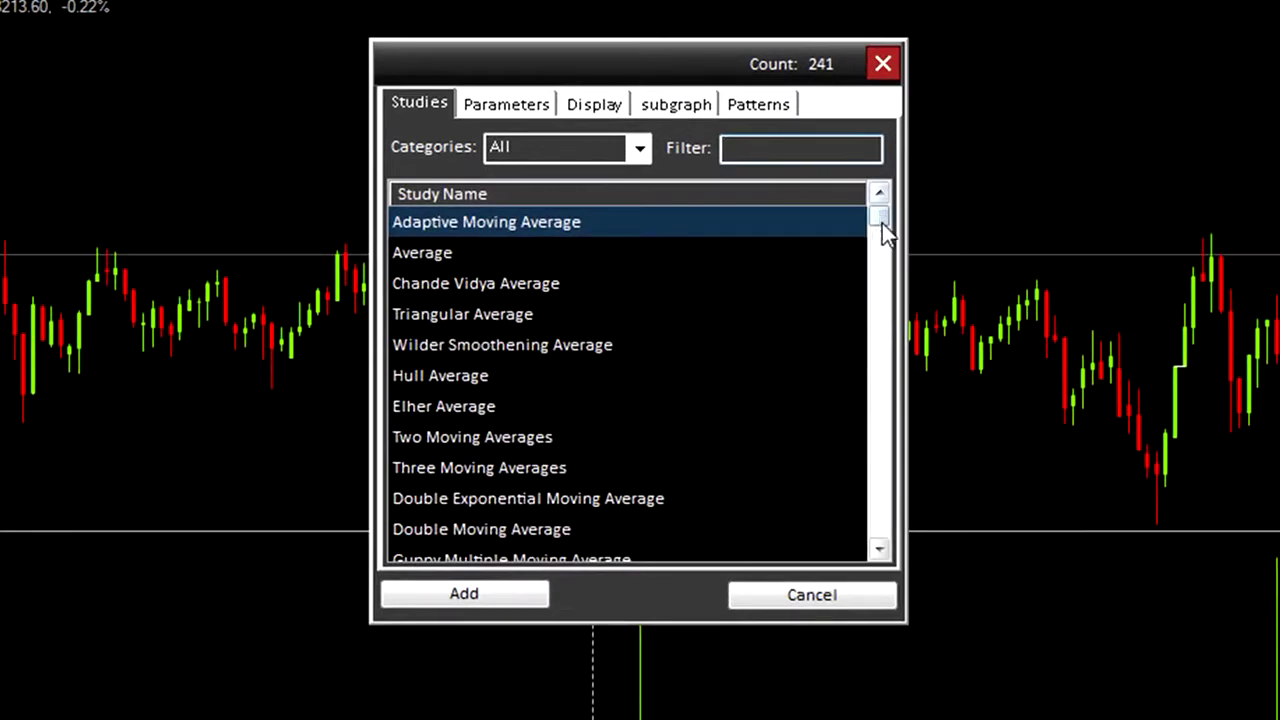
pyautogui.moveTo(808, 263); pyautogui.dragTo(808, 317)
pyautogui.moveTo(876, 293); pyautogui.dragTo(879, 212)
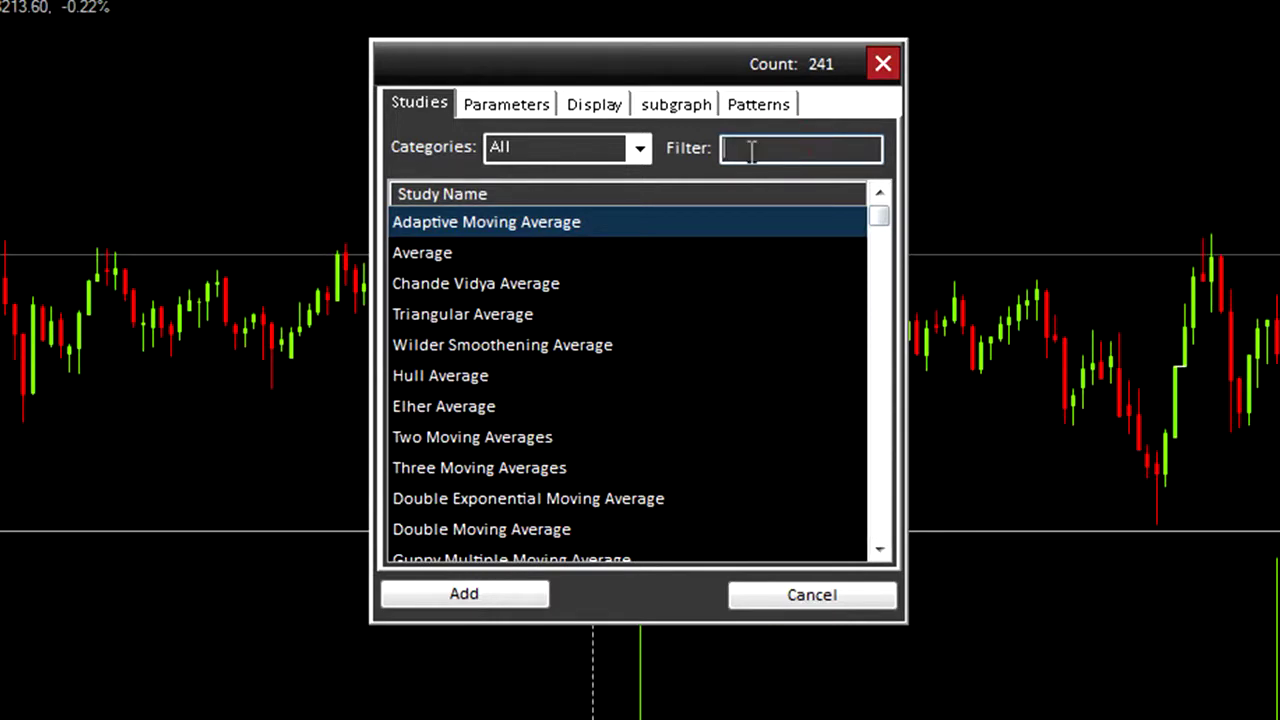
pyautogui.click(804, 147)
pyautogui.write('Sign')
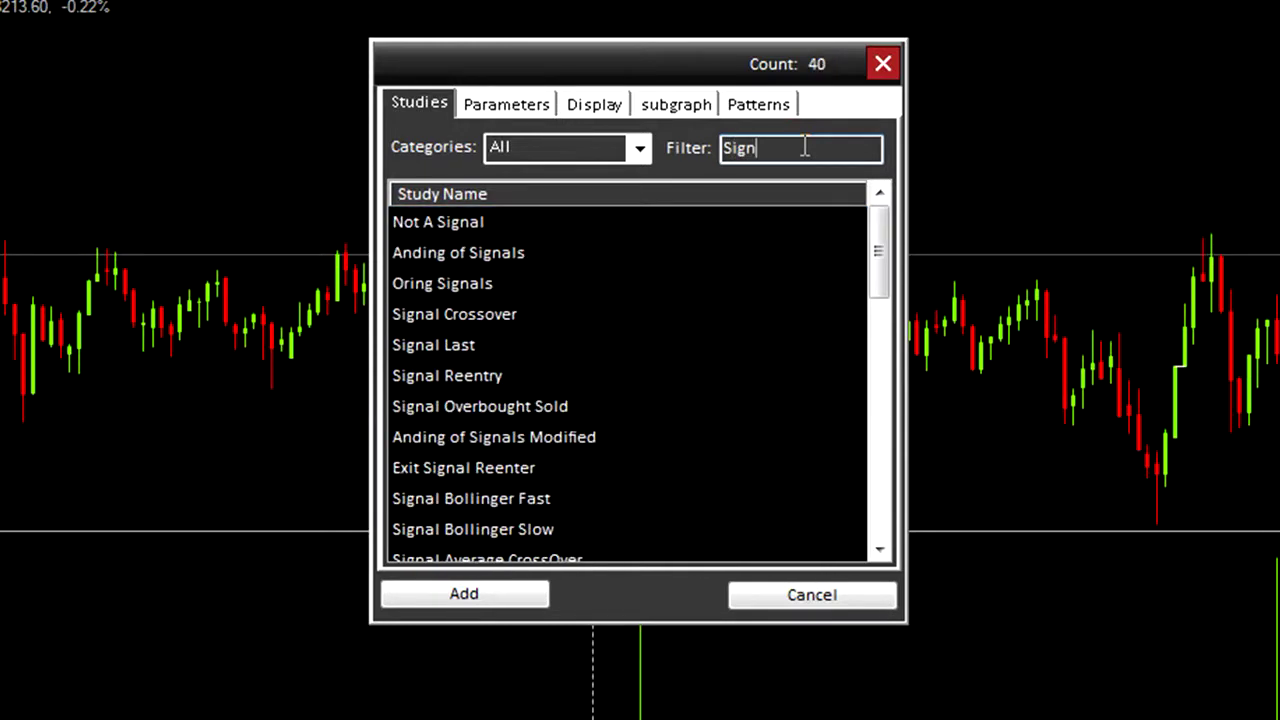
pyautogui.write('al sue')
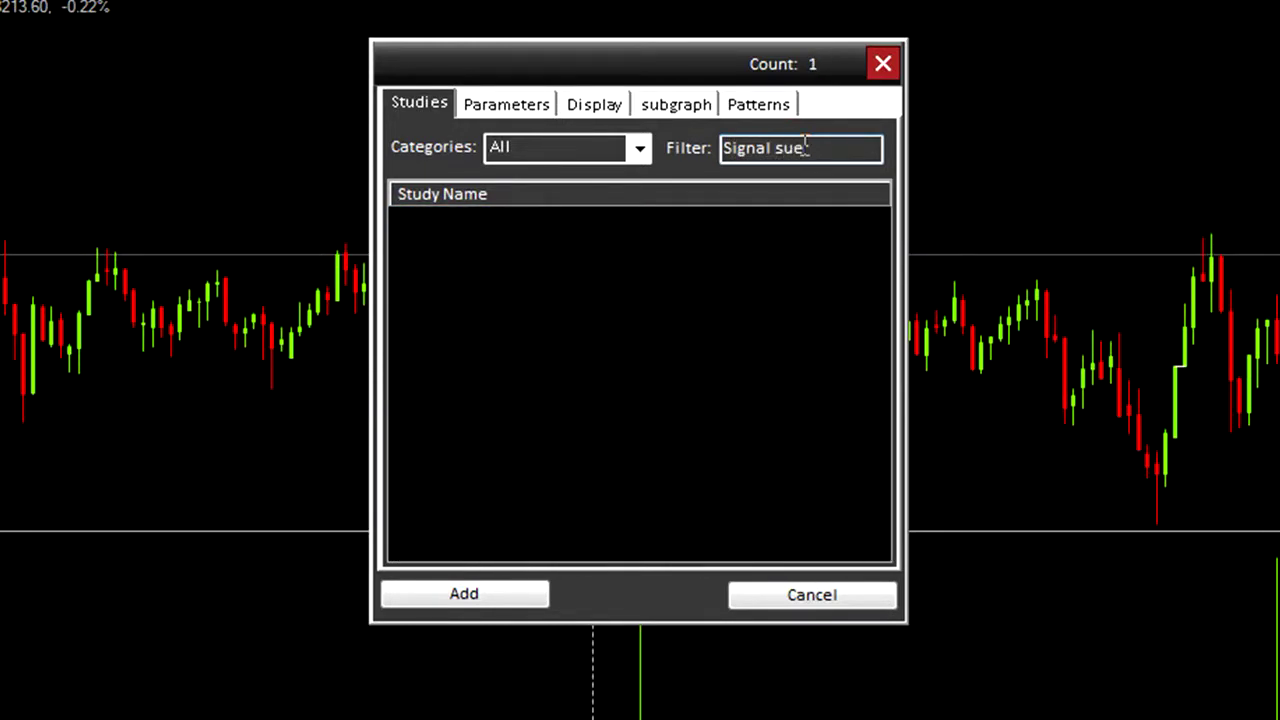
pyautogui.press('BackSpace')
pyautogui.doubleClick(524, 250)
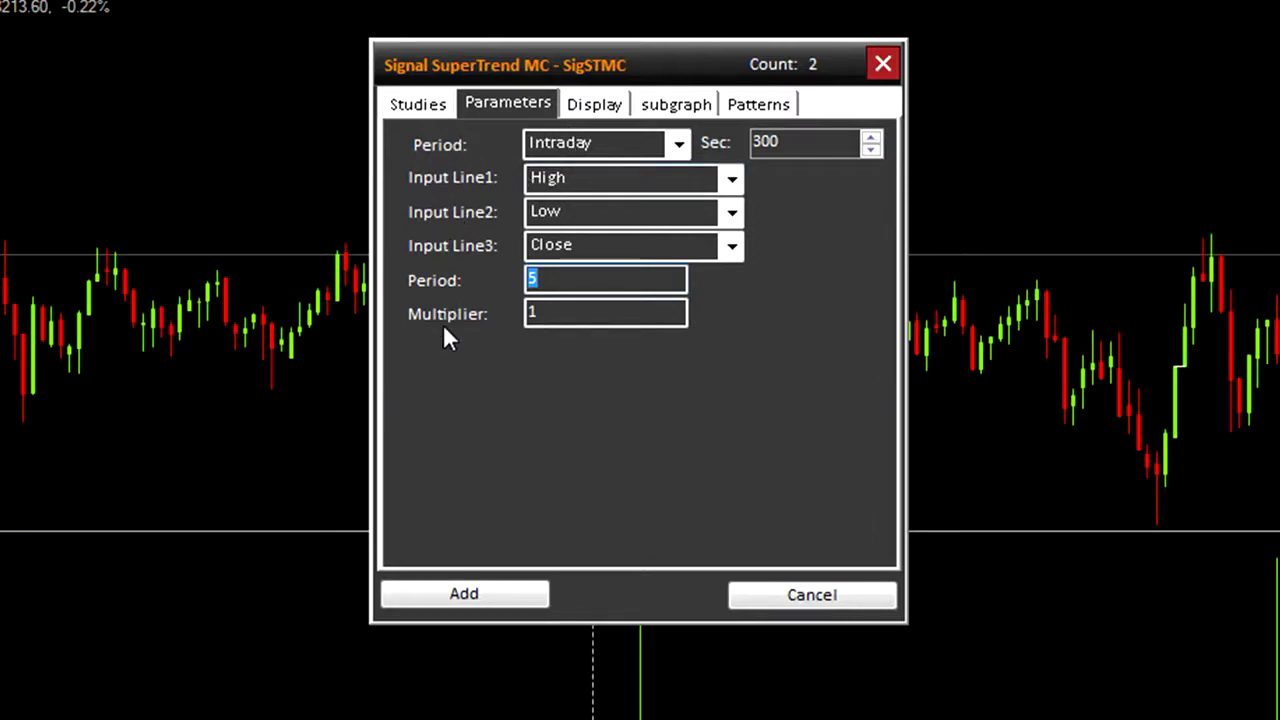
# - Set the Signal SuperTrend MC multiplier to 2 and add the study to the chart
pyautogui.click(559, 316)
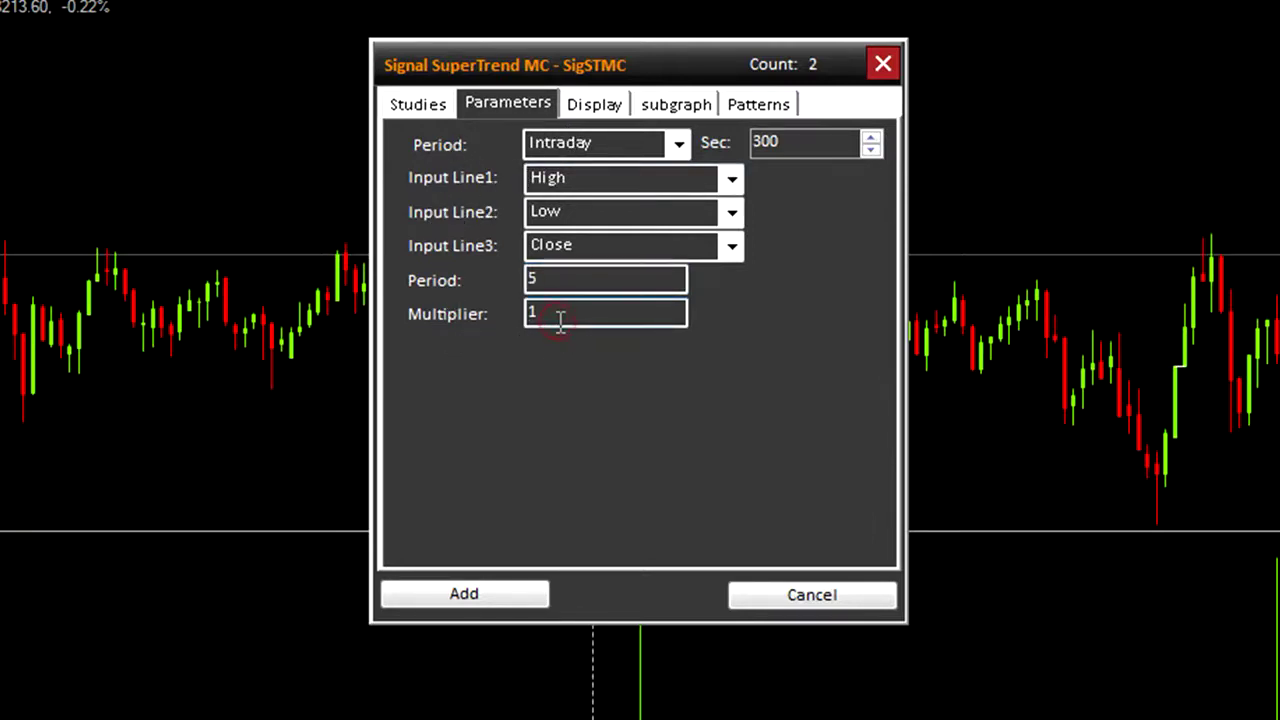
pyautogui.press('BackSpace')
pyautogui.write('2')
pyautogui.click(464, 598)
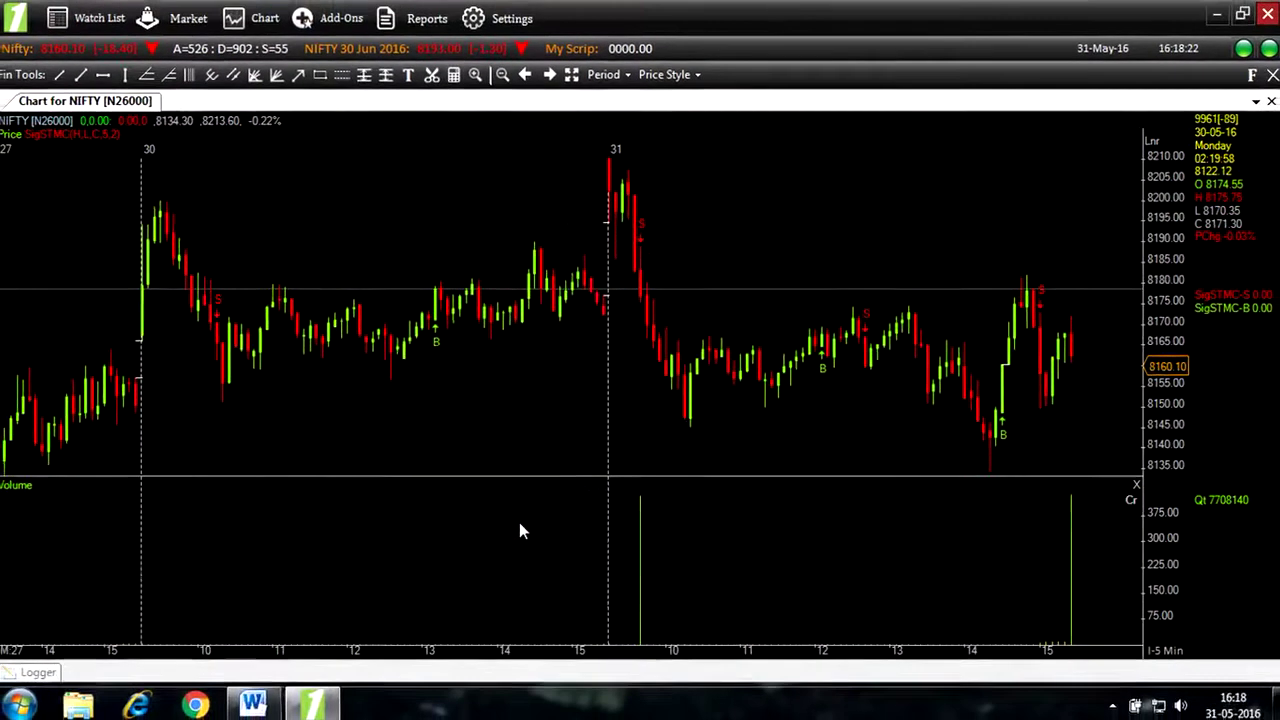
# - Find the Strategy Basic study by filtering for "basic", clear its default slippage and stop values, and add it to the chart
pyautogui.scroll(-2, 609, 488)
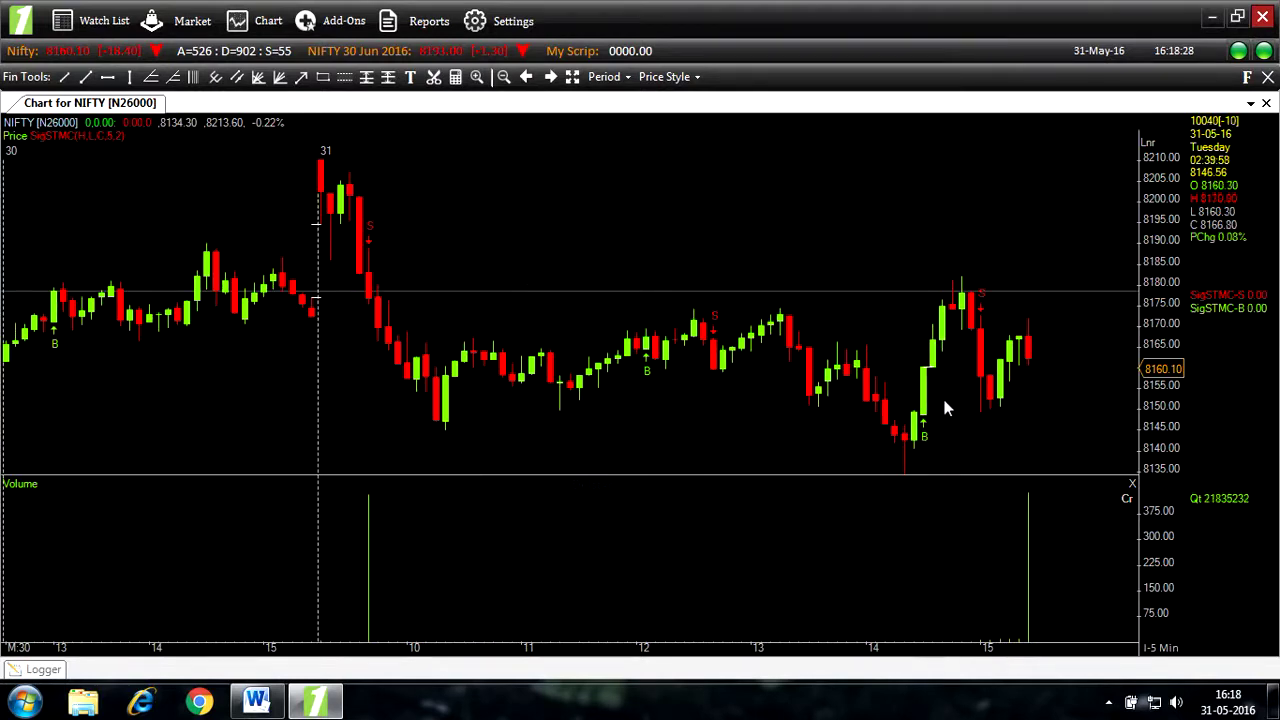
pyautogui.click(720, 325)
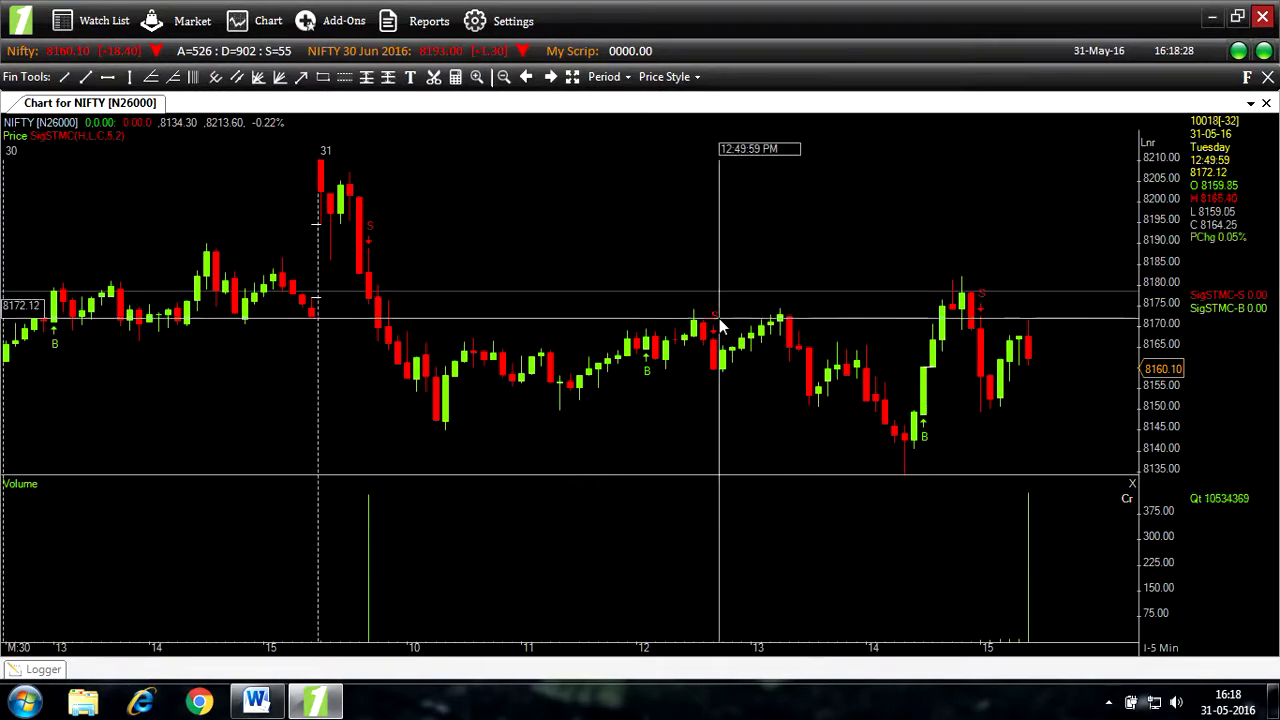
pyautogui.click(718, 322)
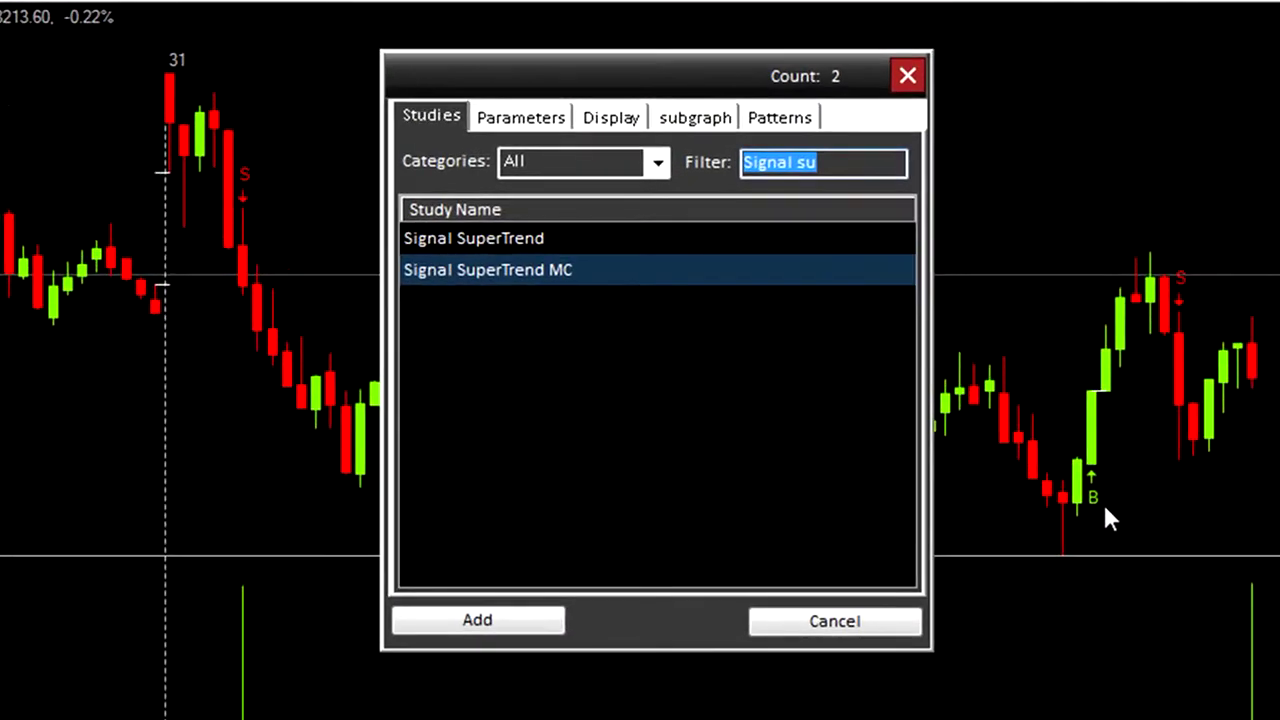
pyautogui.press('BackSpace')
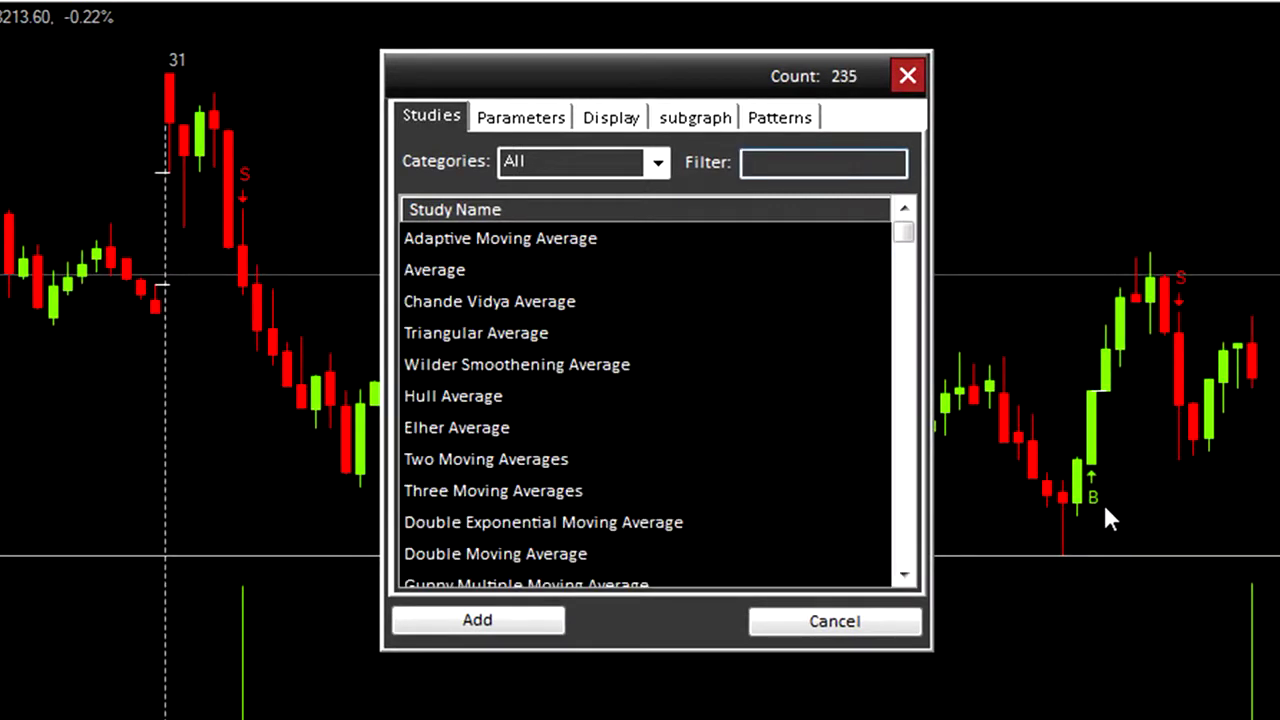
pyautogui.write('basic')
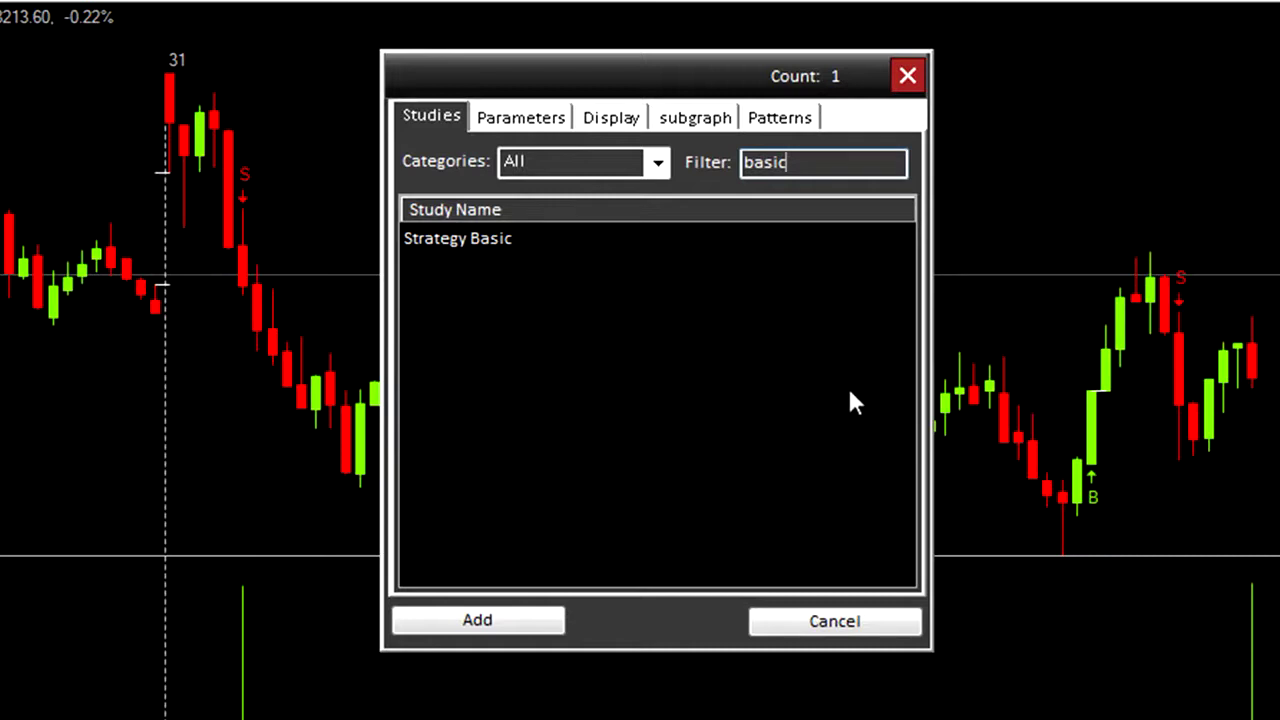
pyautogui.click(558, 238)
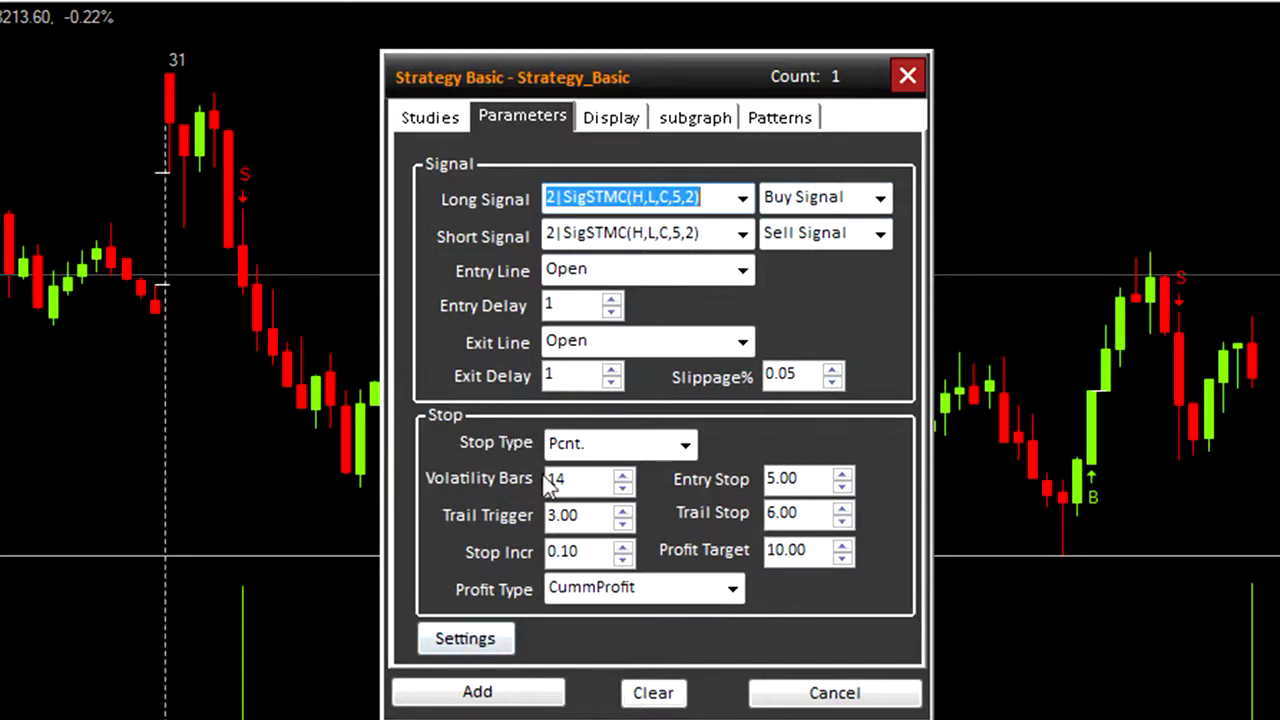
pyautogui.click(654, 697)
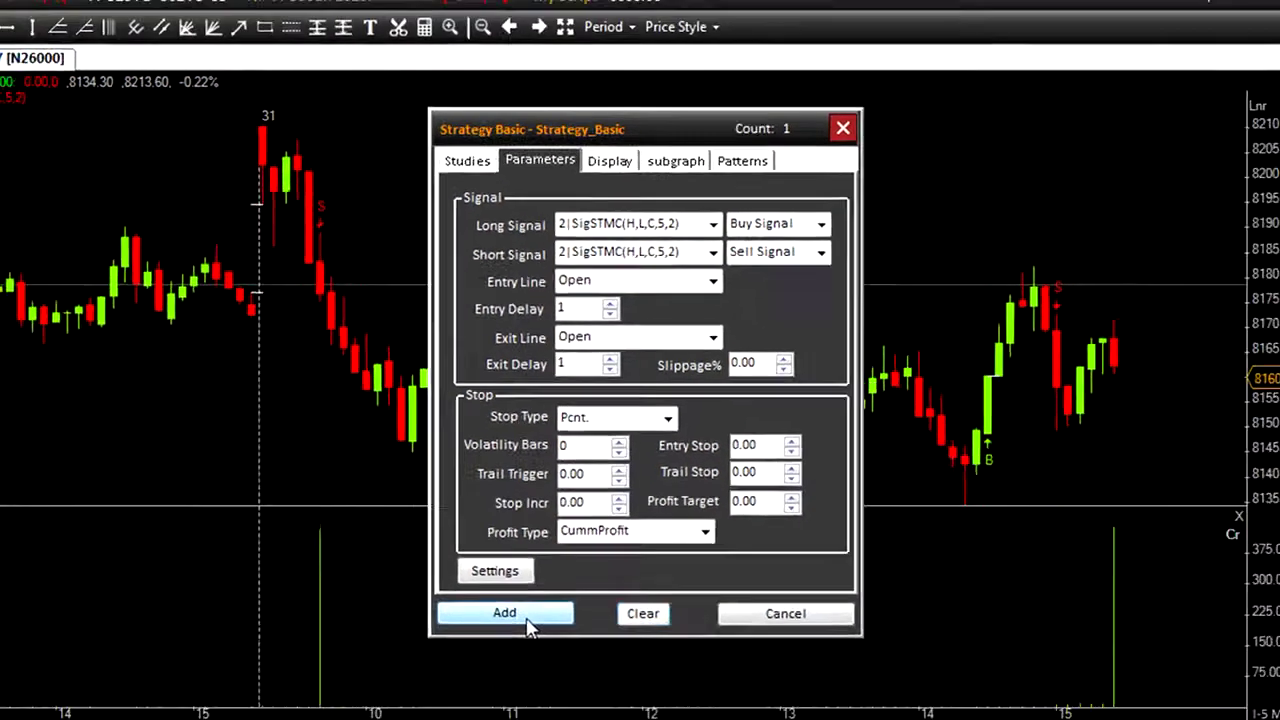
pyautogui.click(478, 692)
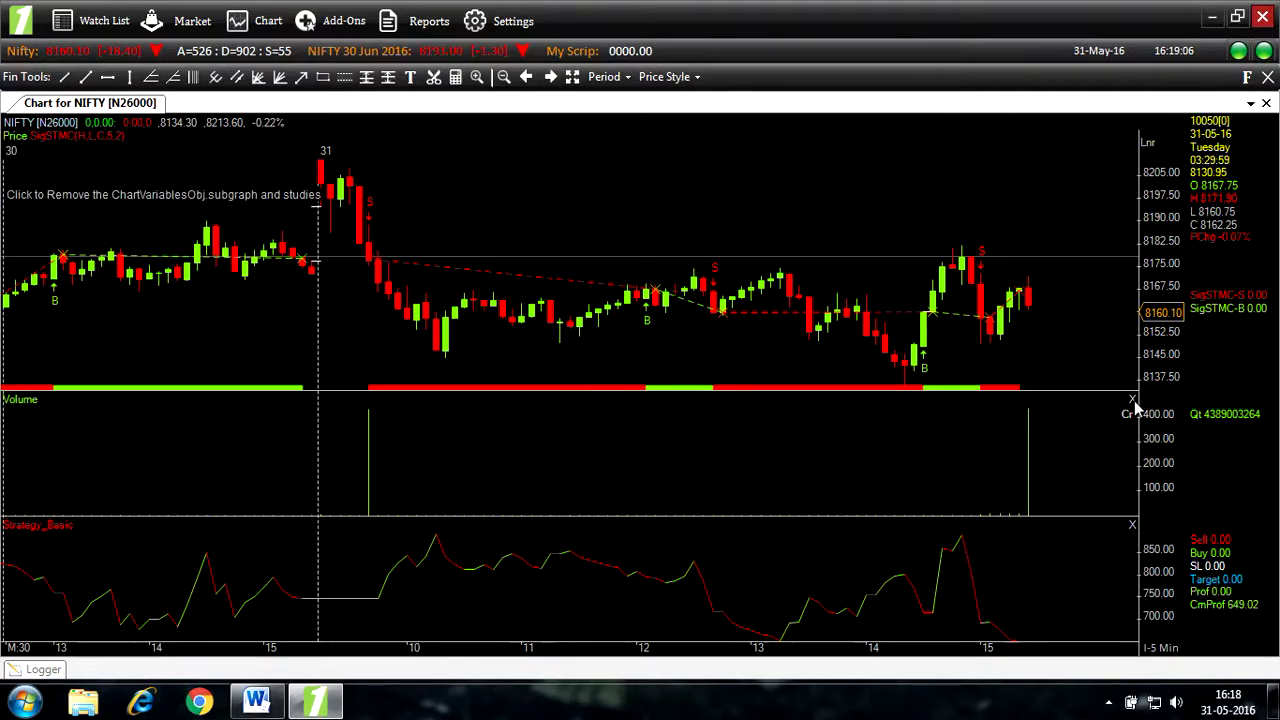
# - Remove the Volume subgraph from the NIFTY chart
pyautogui.click(1132, 399)
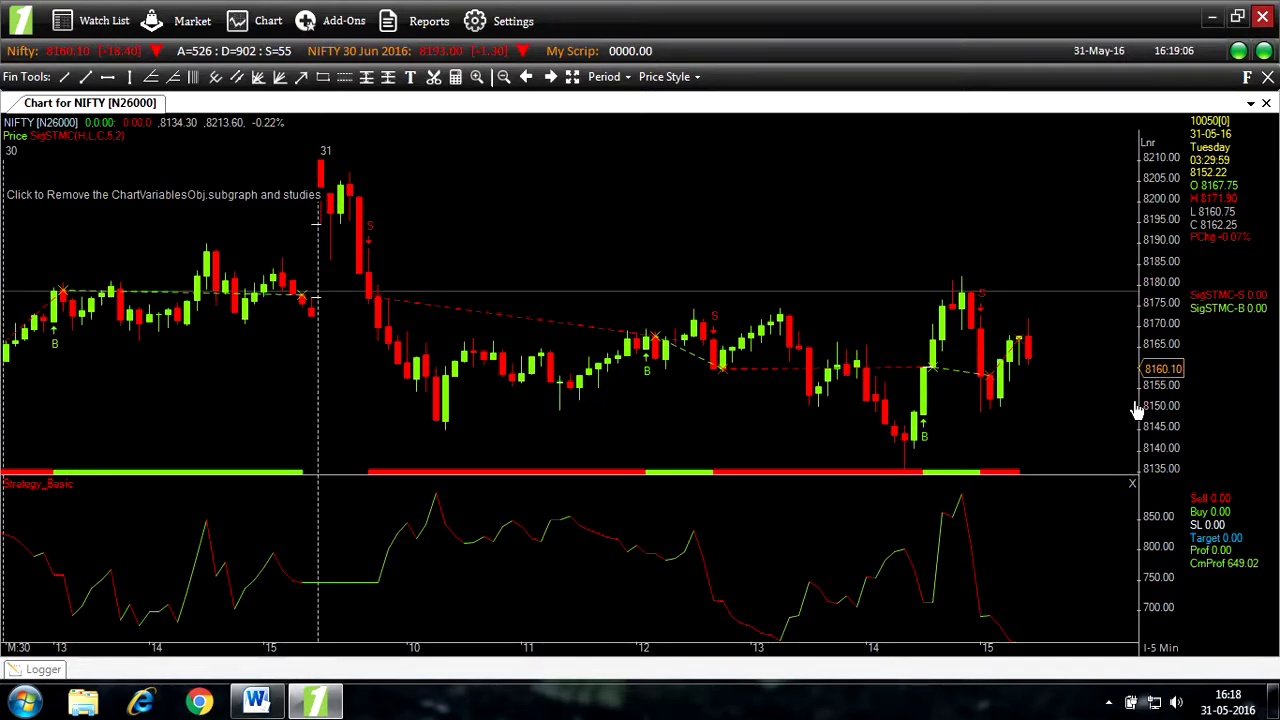
pyautogui.moveTo(894, 449); pyautogui.dragTo(784, 421)
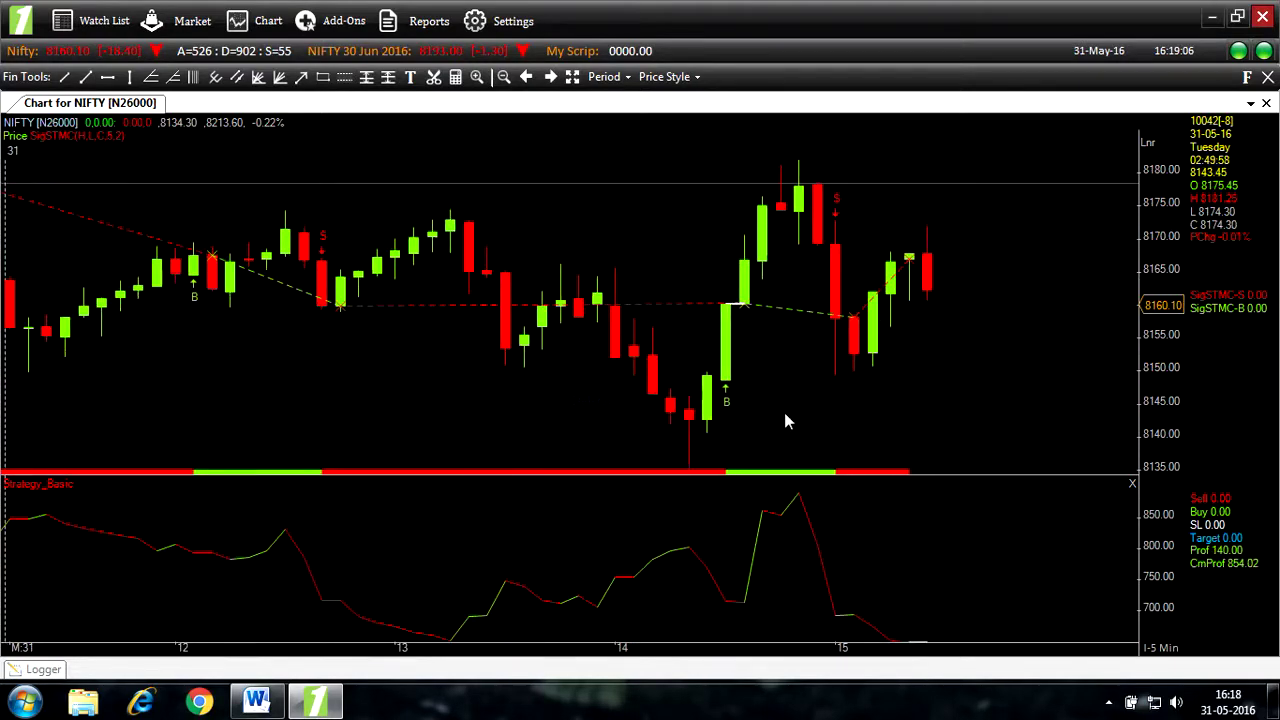
pyautogui.scroll(-3, 784, 421)
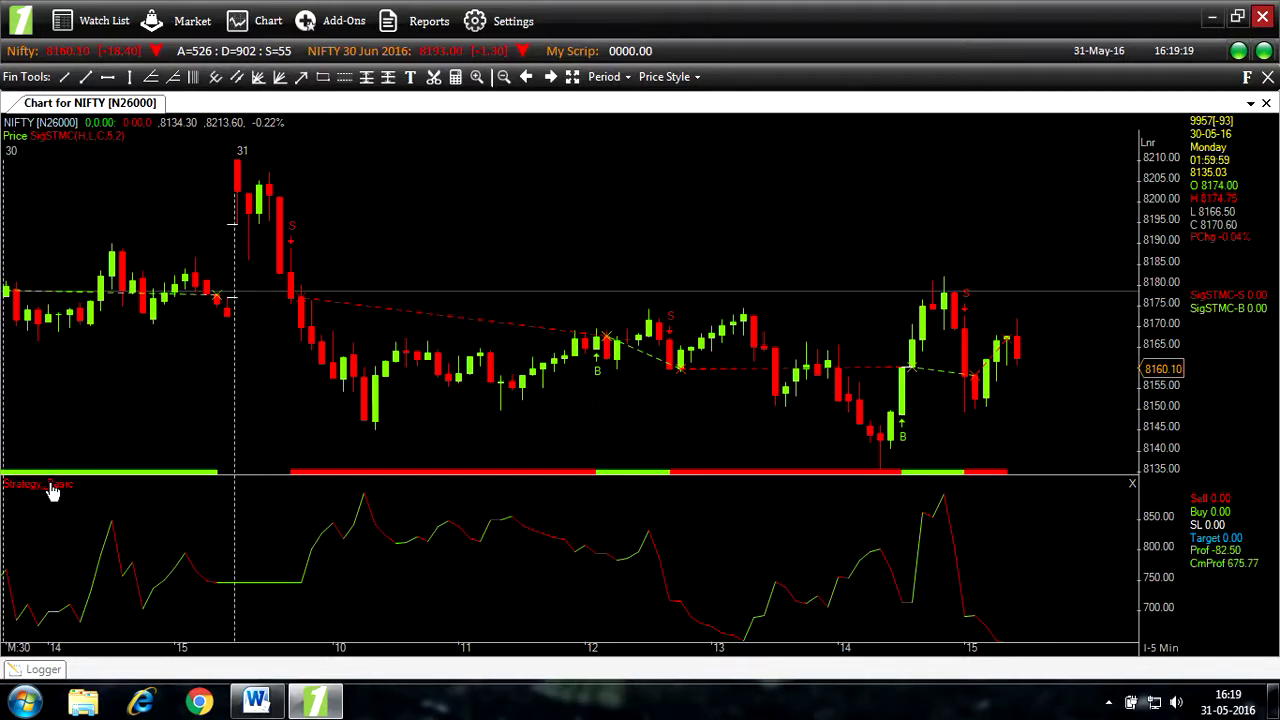
# - Check the listed signals in the Study Manager and open the Strategy_Basic study for modification
pyautogui.hotkey('ctrl', 'a')
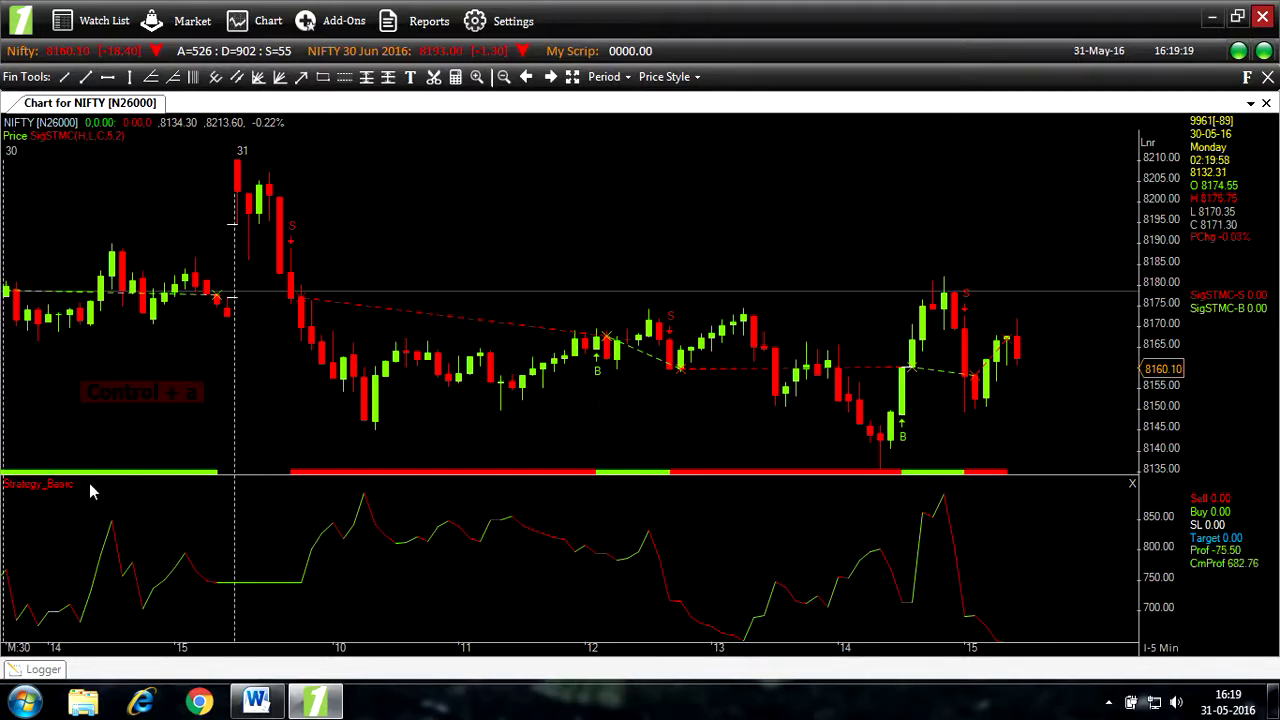
pyautogui.doubleClick(335, 430)
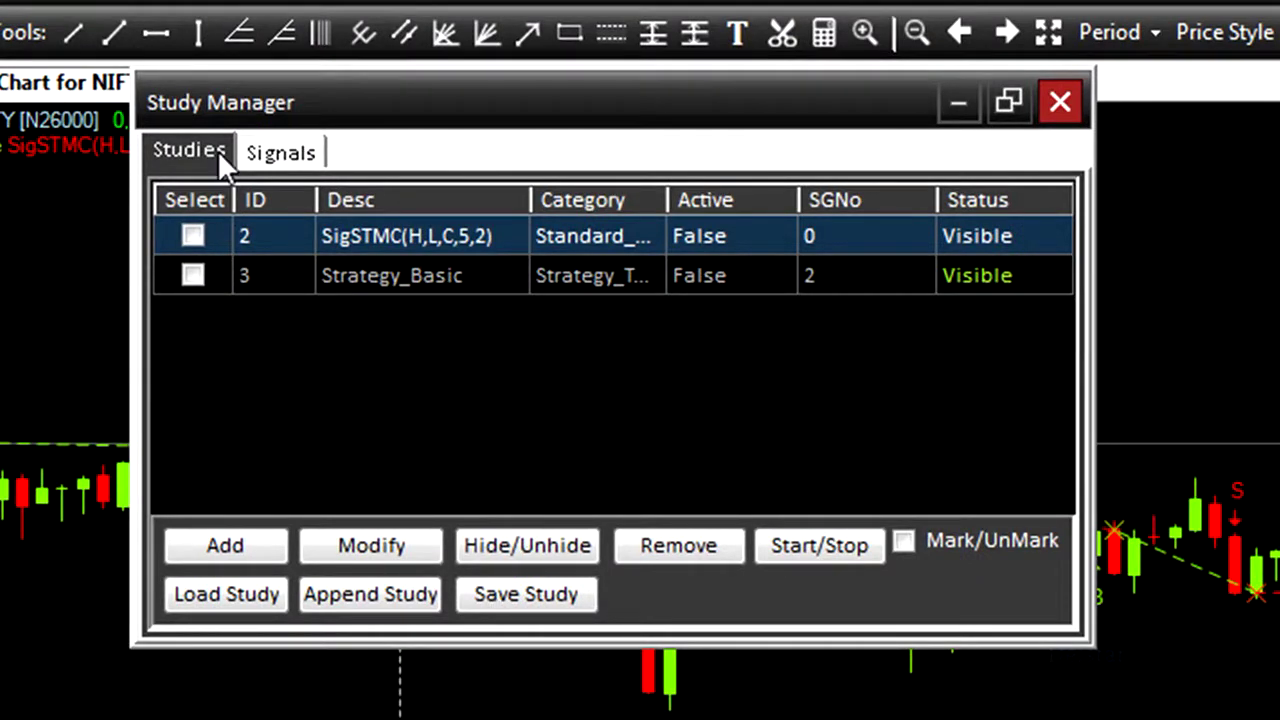
pyautogui.click(275, 147)
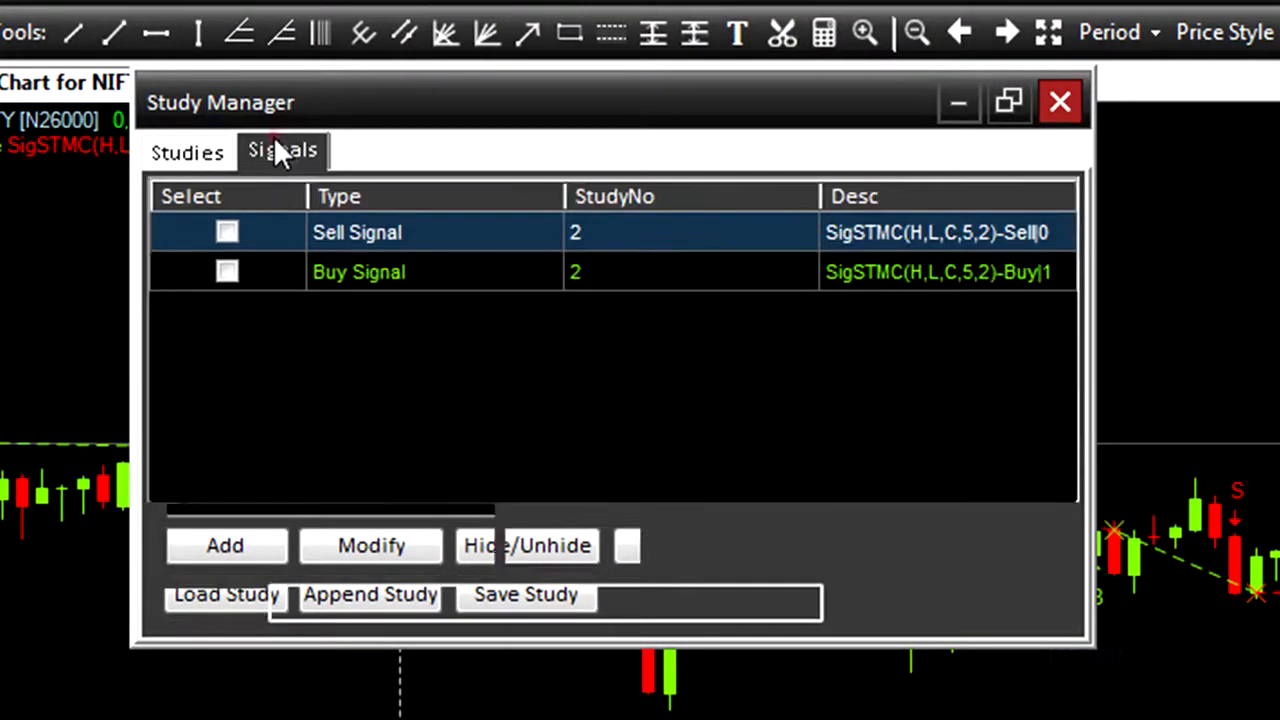
pyautogui.click(205, 150)
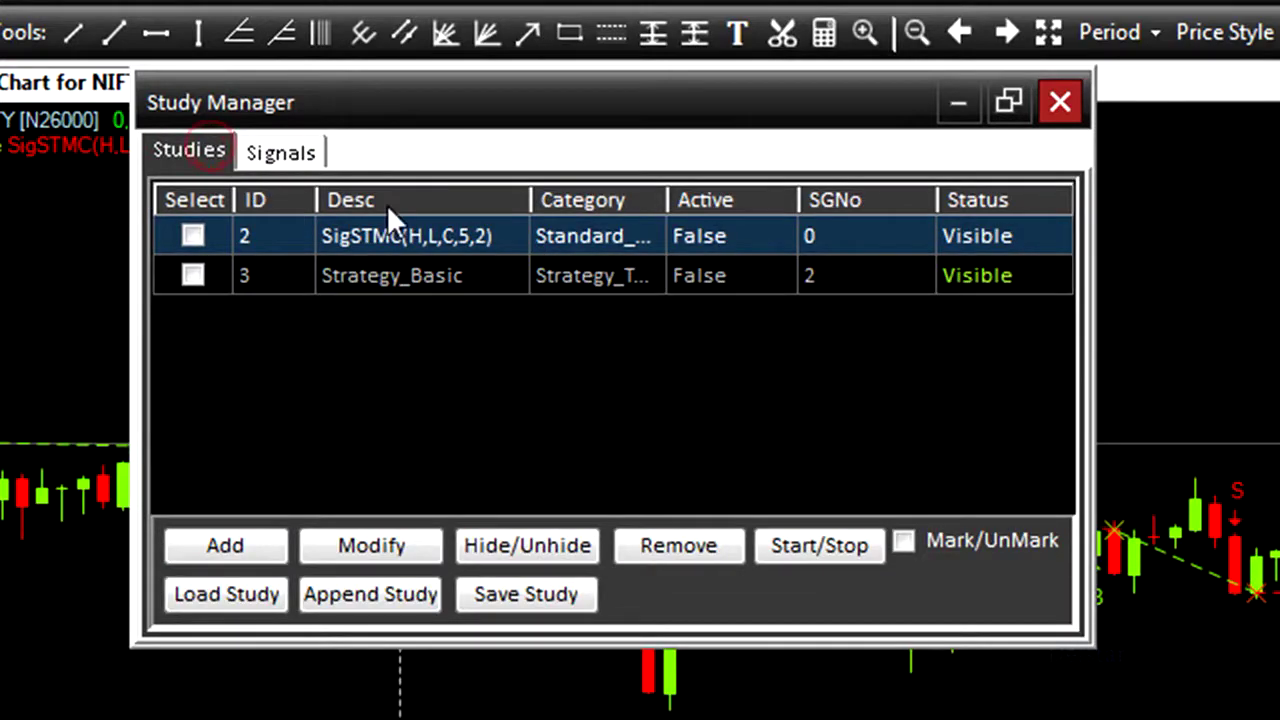
pyautogui.doubleClick(387, 273)
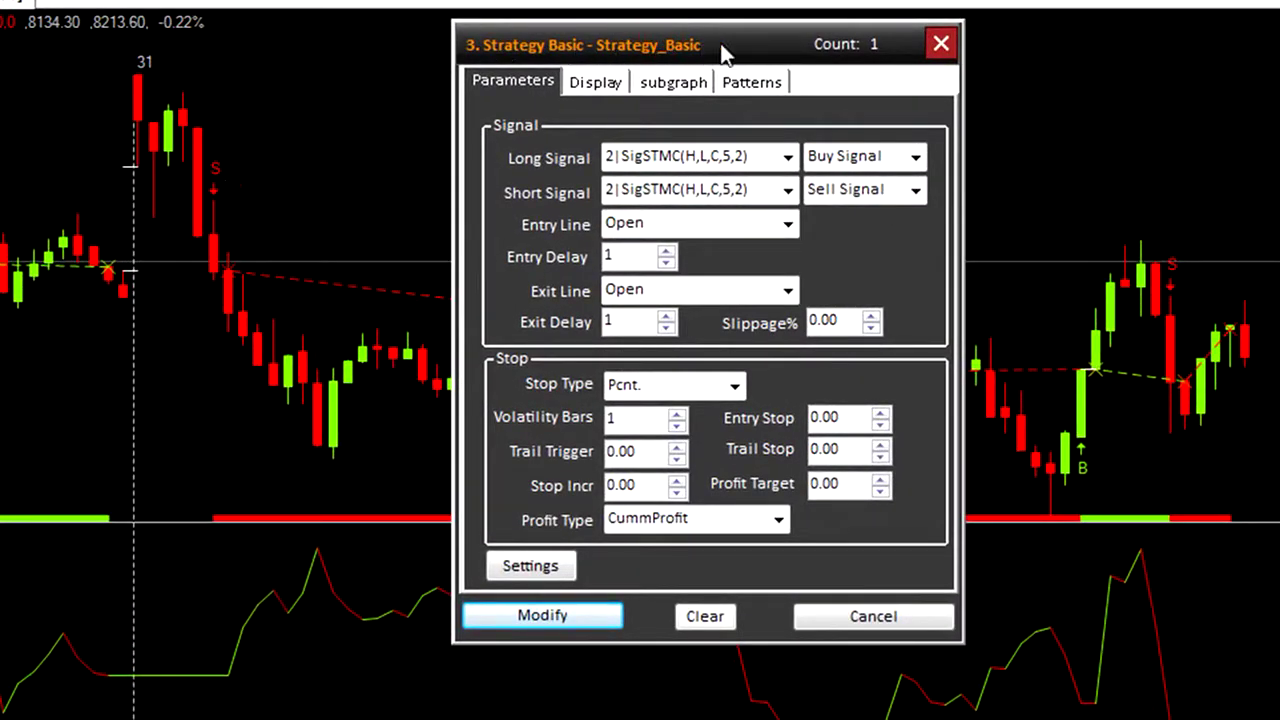
pyautogui.moveTo(725, 55); pyautogui.dragTo(642, 85)
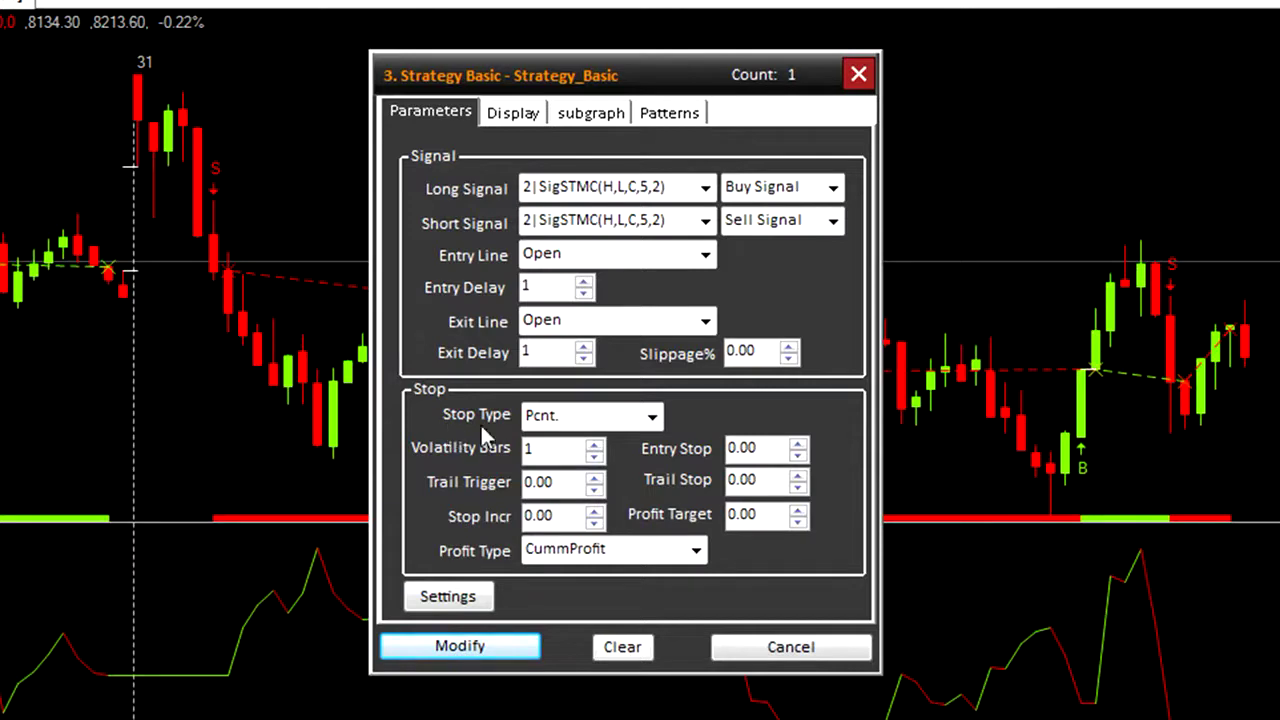
# - Set the strategy's stop type to Rs. and its entry stop to 10
pyautogui.click(652, 418)
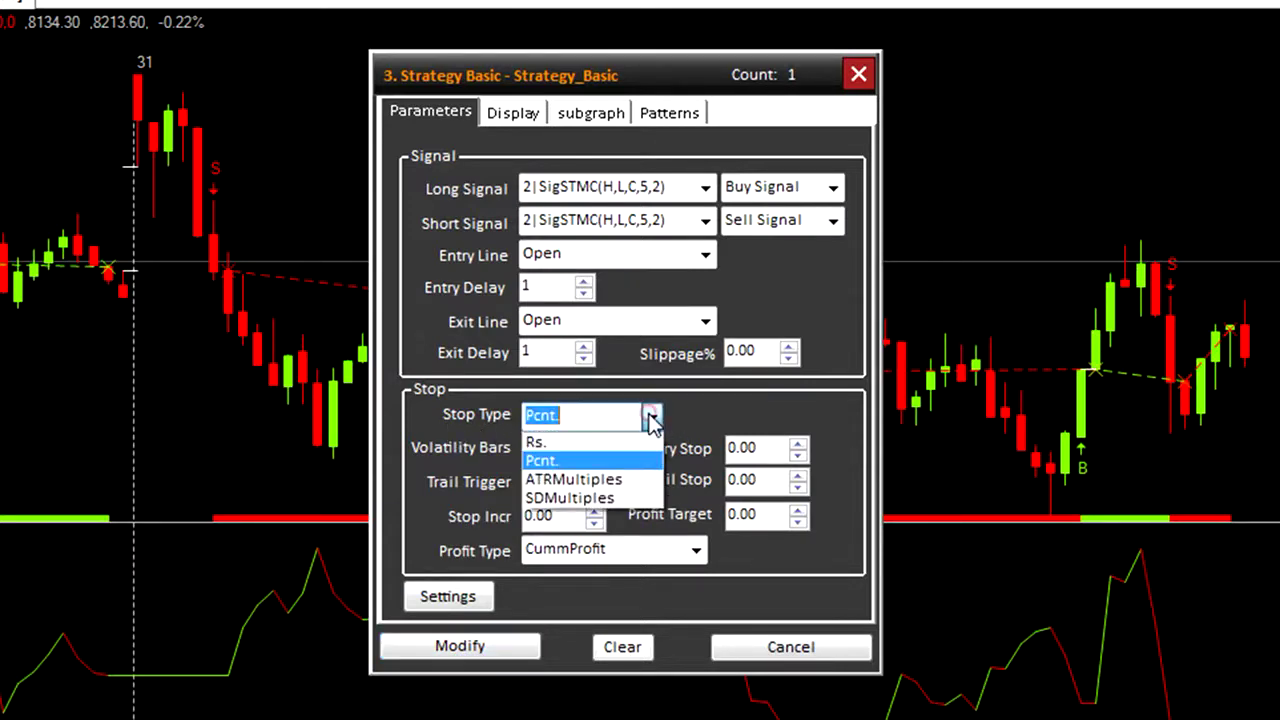
pyautogui.click(556, 445)
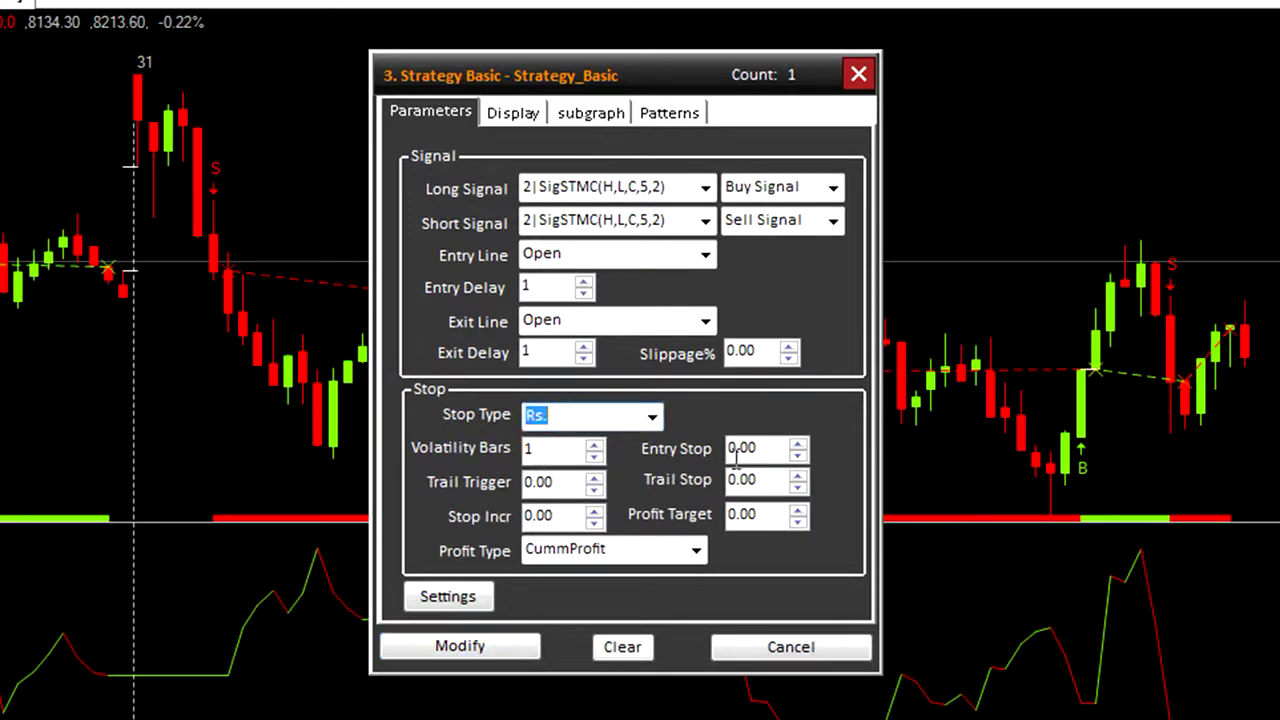
pyautogui.moveTo(758, 448); pyautogui.dragTo(712, 450)
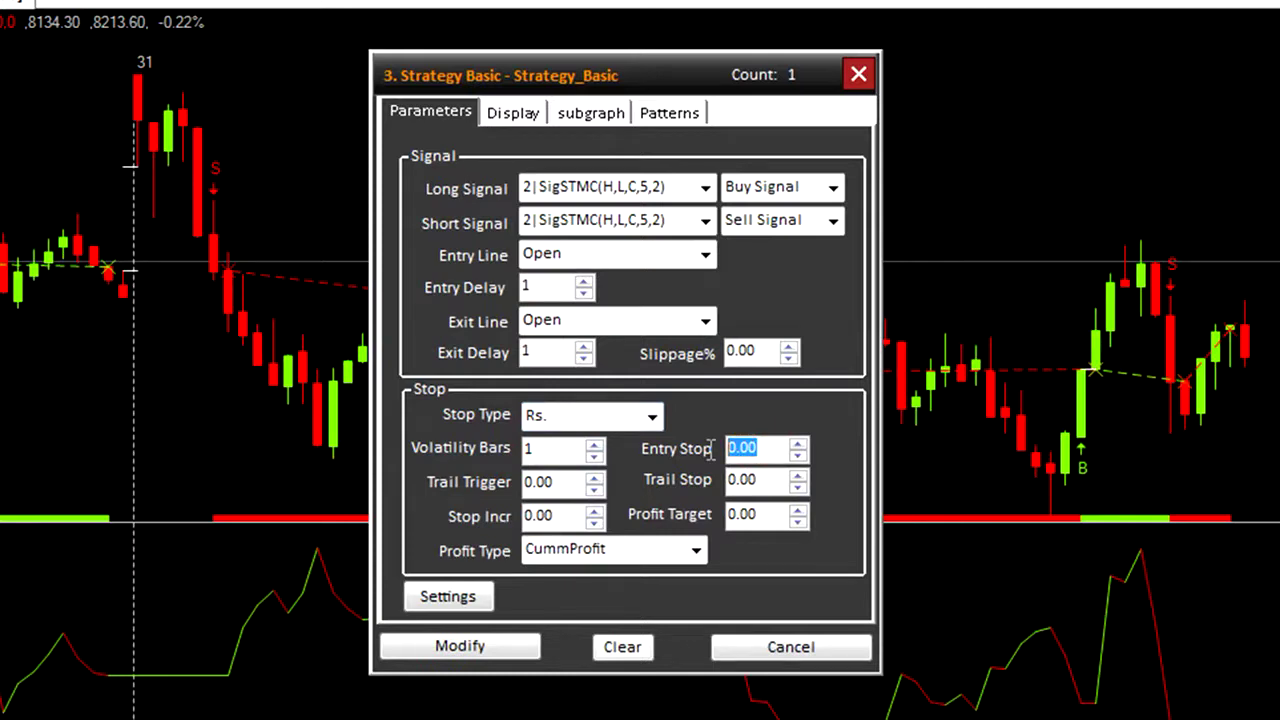
pyautogui.press('BackSpace')
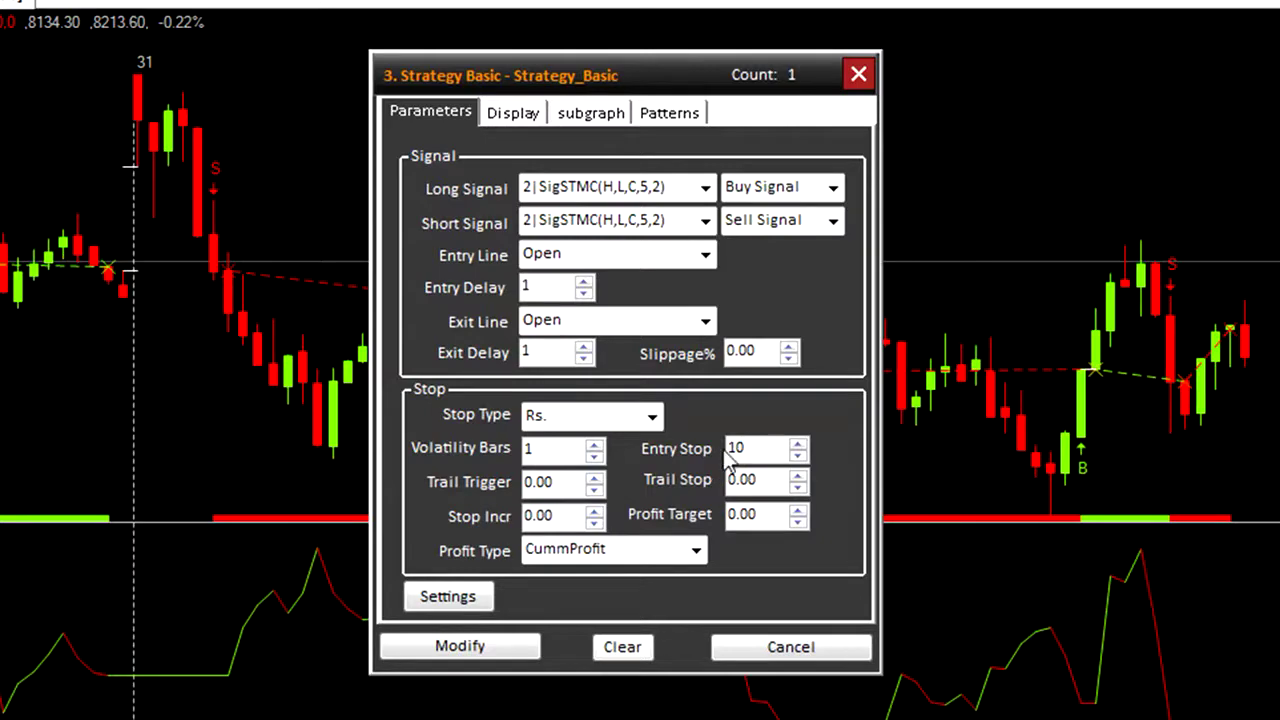
# - Apply the modified stop settings to the strategy and close the Study Manager
pyautogui.click(478, 648)
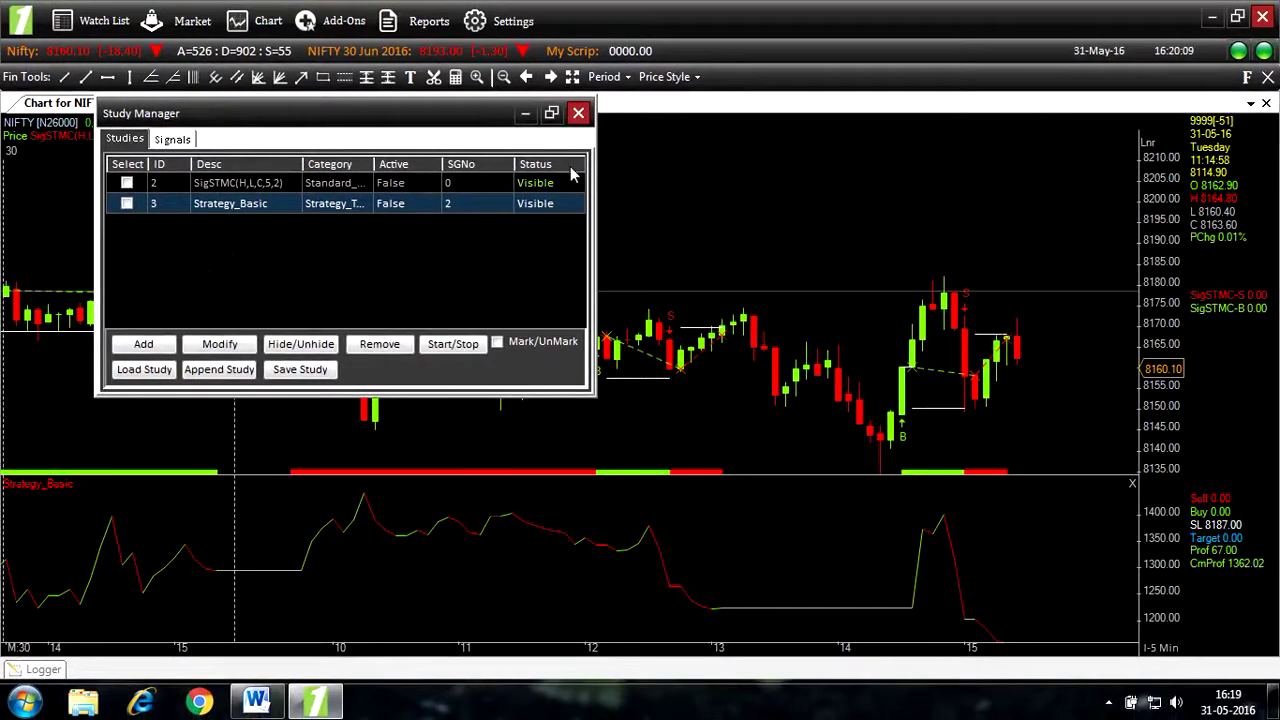
pyautogui.click(578, 113)
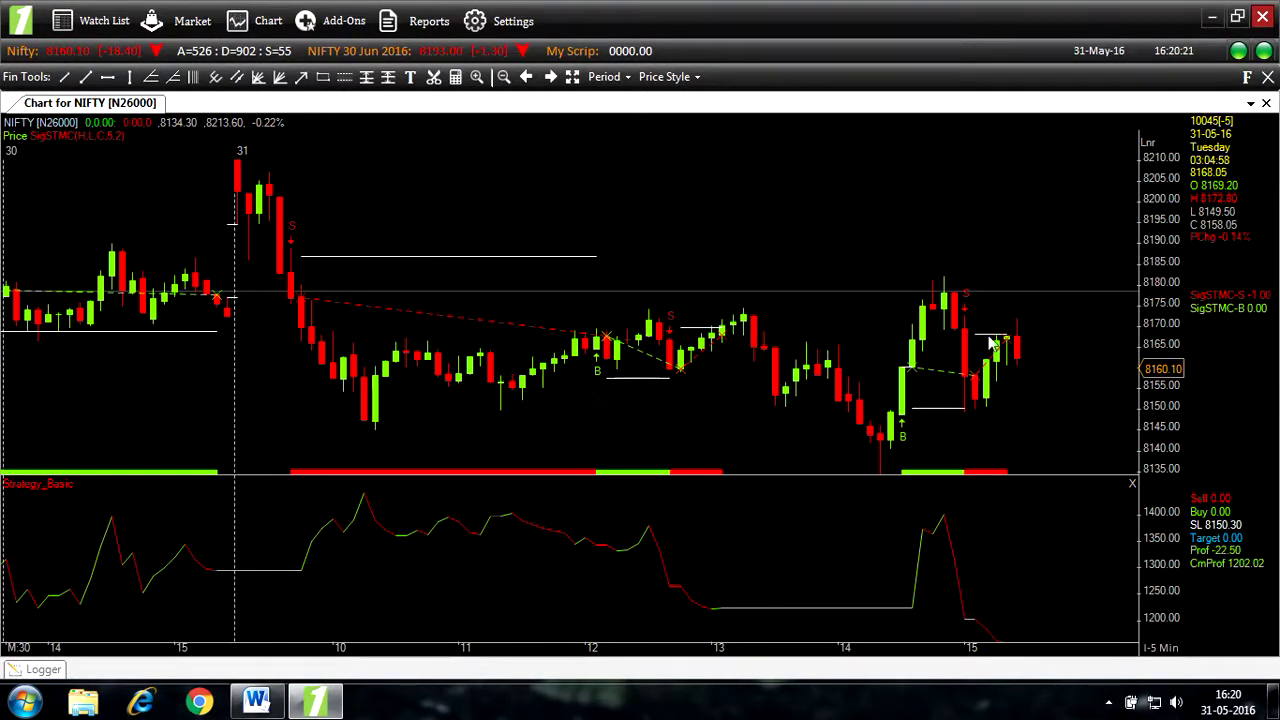
pyautogui.moveTo(990, 392)
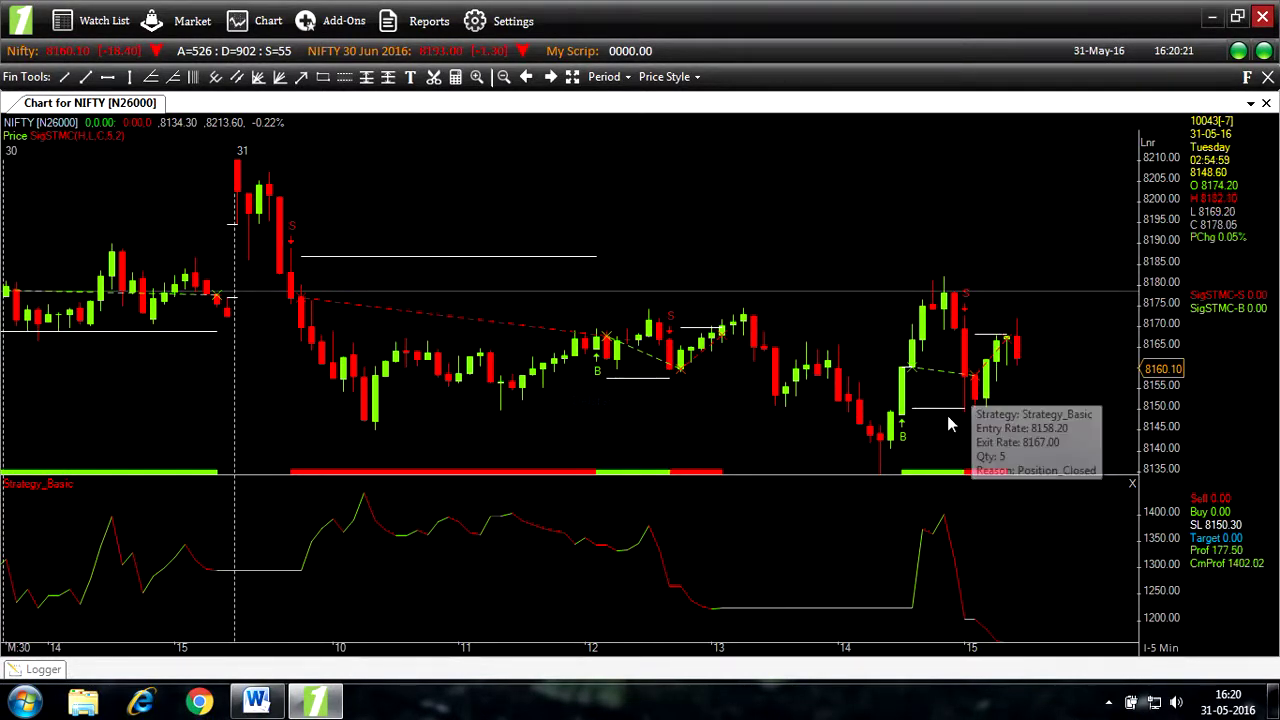
# - Set the Strategy_Basic study's trail trigger to 2 and trail stop to 2, and apply the changes to the chart
pyautogui.doubleClick(60, 485)
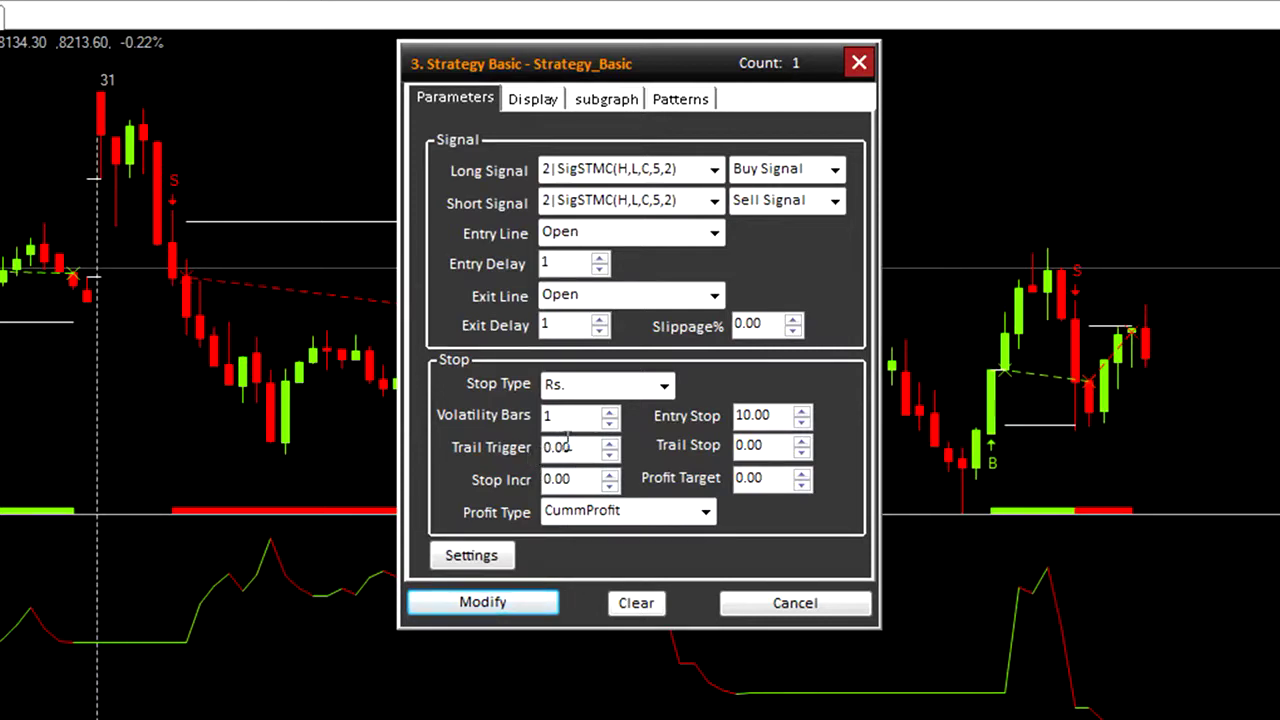
pyautogui.moveTo(585, 447); pyautogui.dragTo(528, 441)
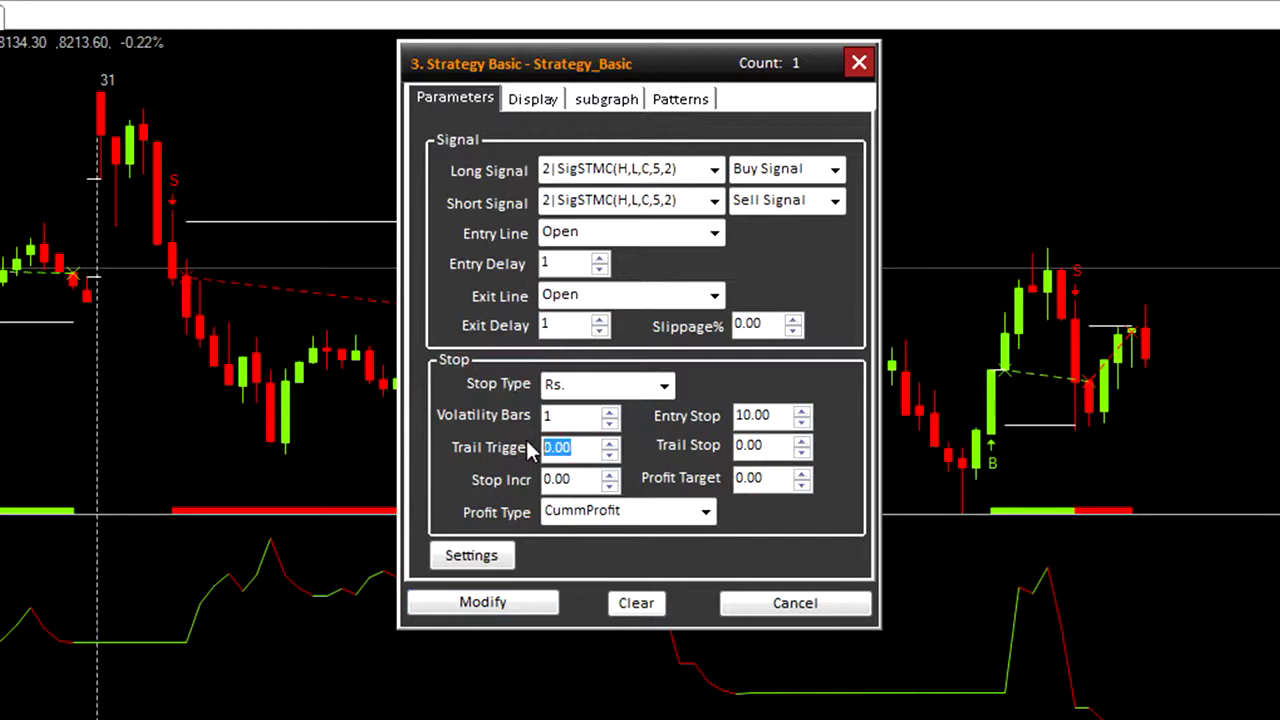
pyautogui.write('2')
pyautogui.click(784, 449)
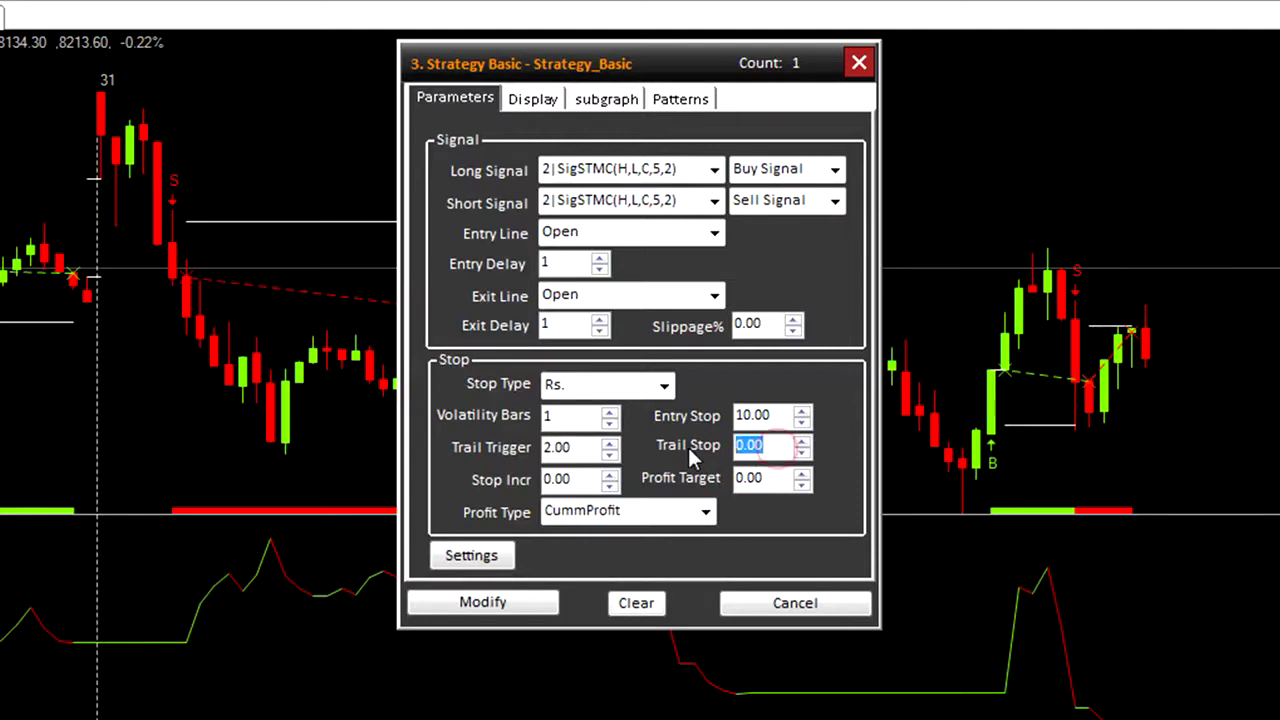
pyautogui.write('2')
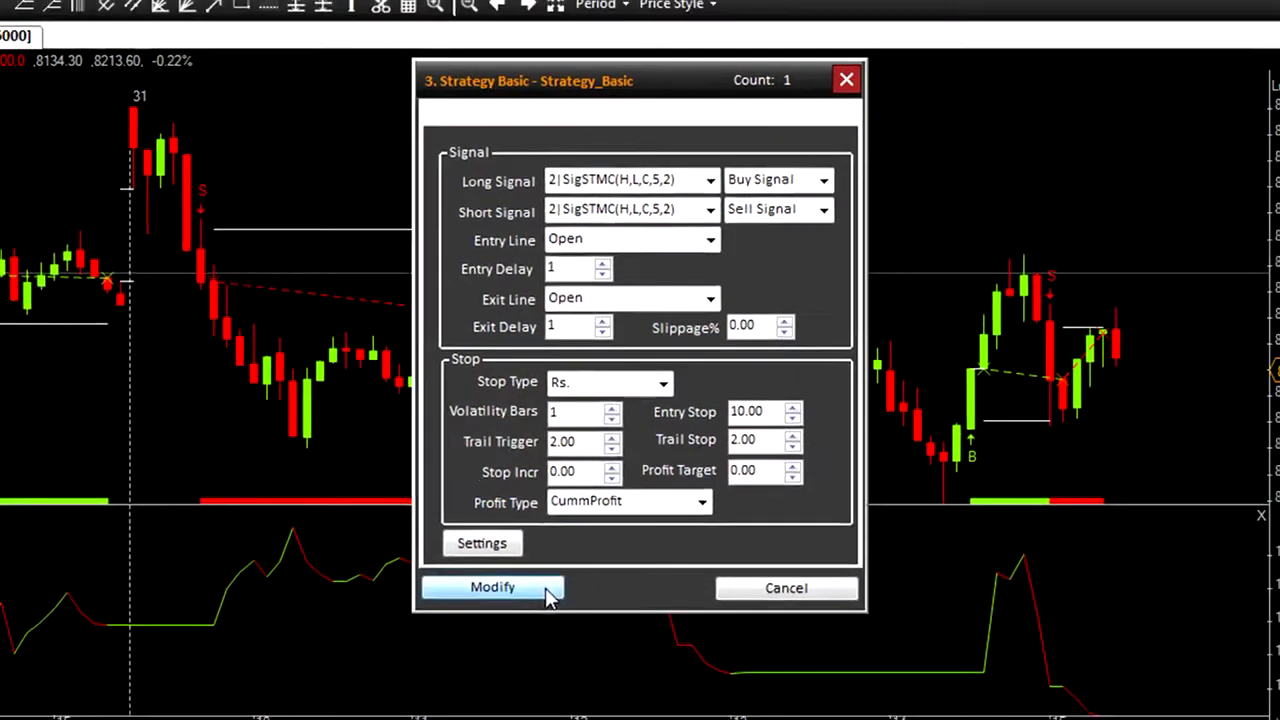
pyautogui.click(545, 602)
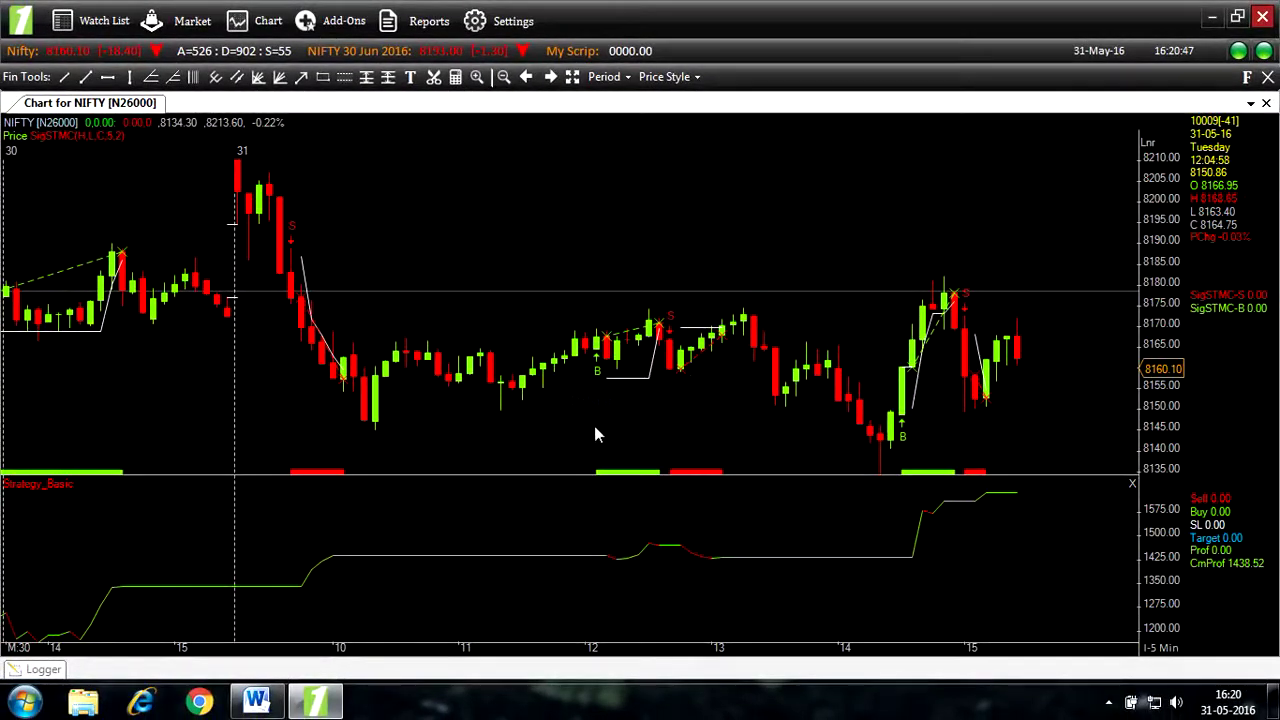
pyautogui.click(655, 364)
pyautogui.moveTo(655, 364); pyautogui.dragTo(660, 335)
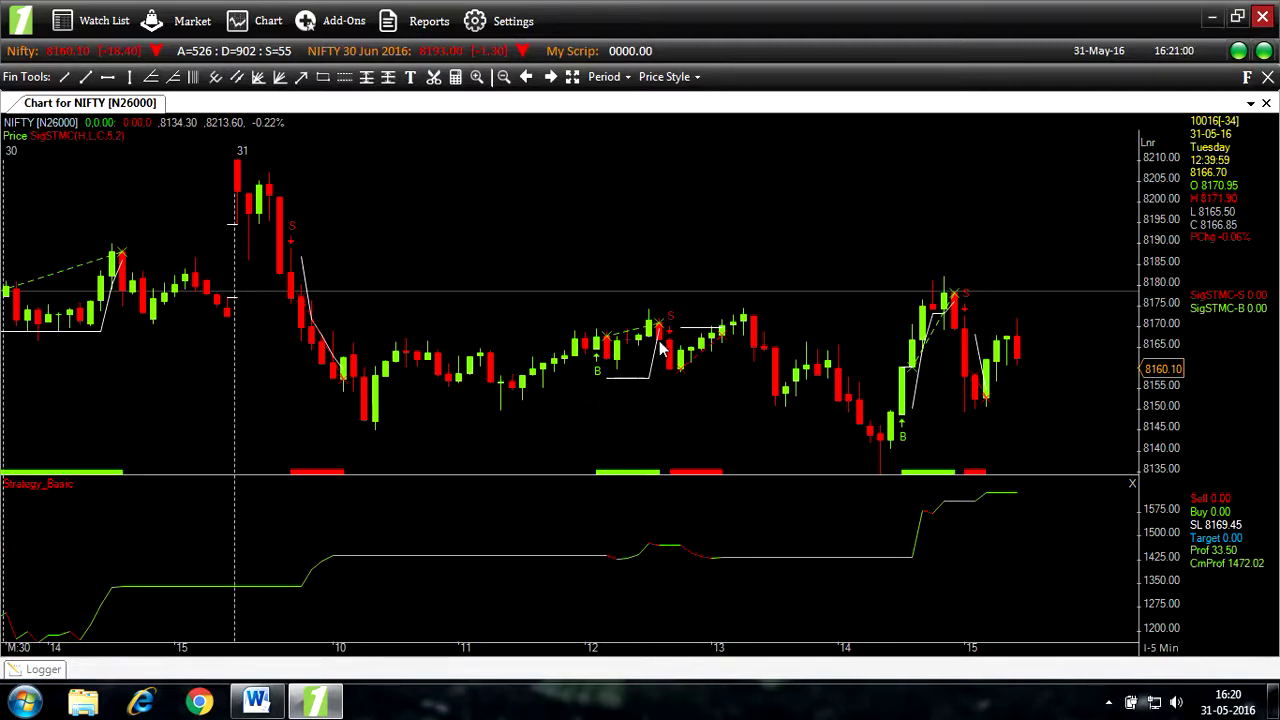
# - Set the Strategy_Basic study's trail stop to 5 and apply it to the chart
pyautogui.doubleClick(77, 497)
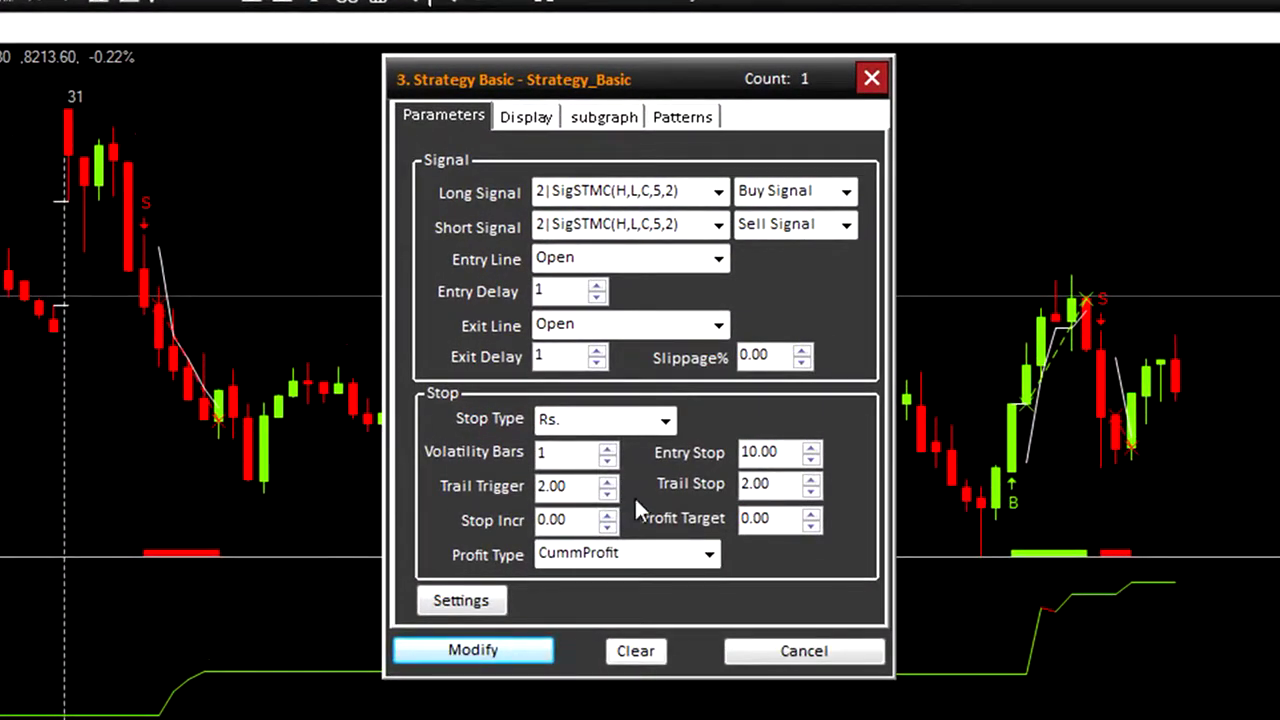
pyautogui.moveTo(790, 483); pyautogui.dragTo(716, 483)
pyautogui.write('5')
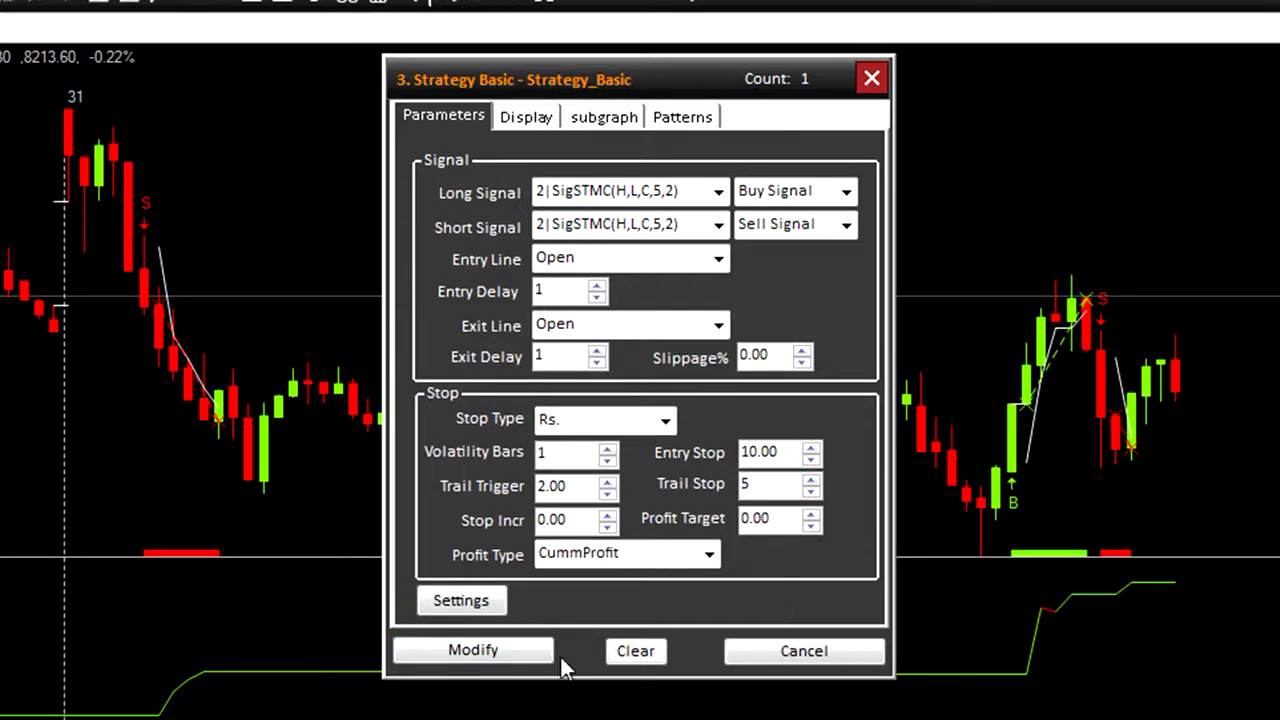
pyautogui.click(497, 655)
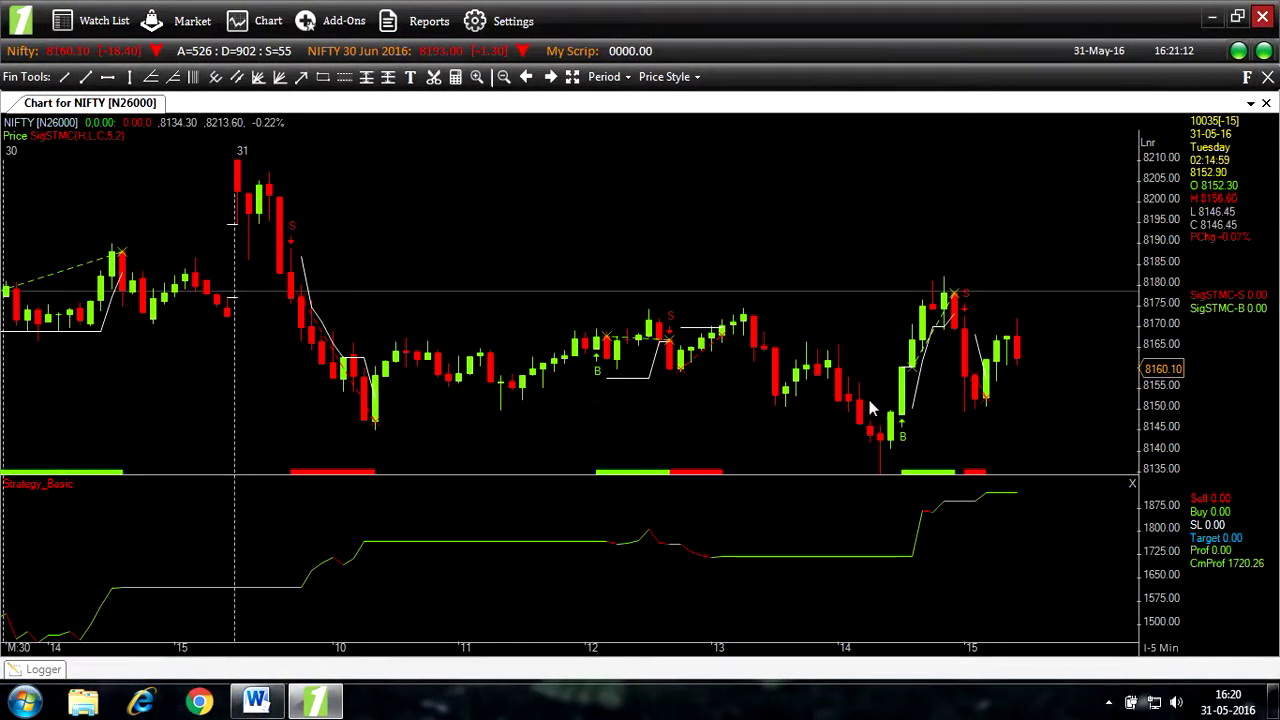
# - Set the Strategy_Basic study's trail stop to 10 and apply it to the chart
pyautogui.doubleClick(699, 471)
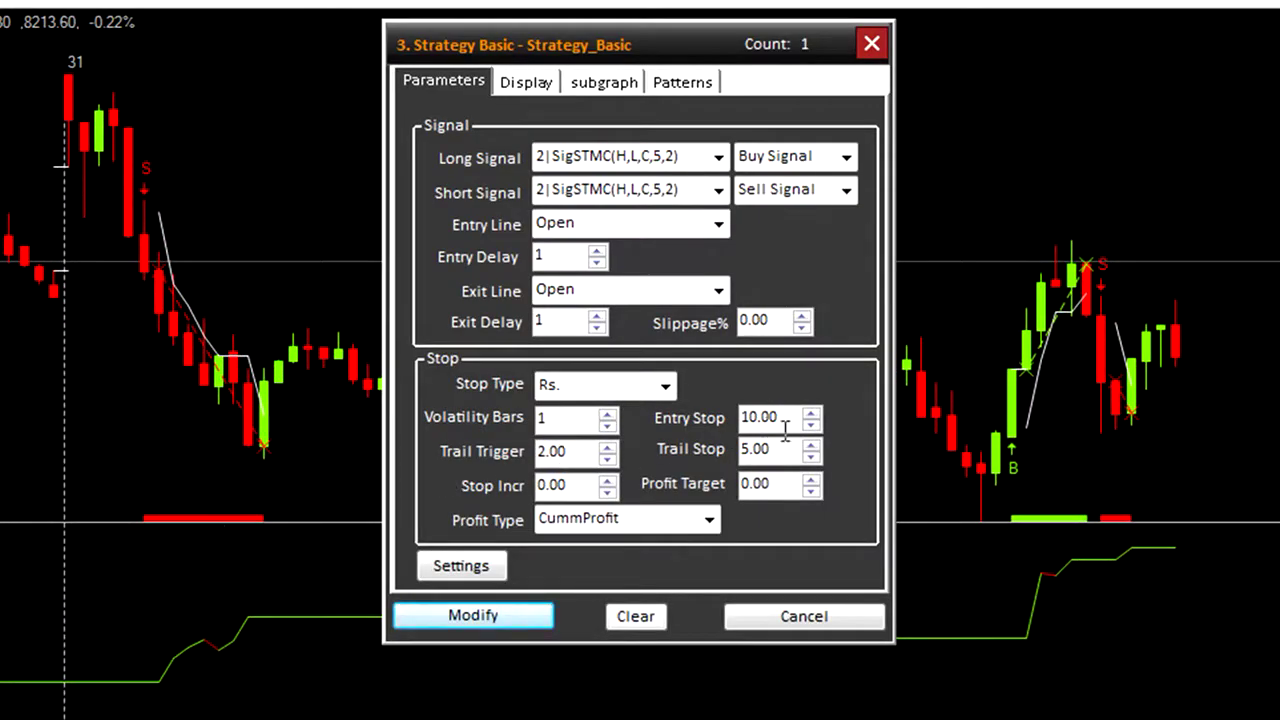
pyautogui.moveTo(786, 449); pyautogui.dragTo(673, 450)
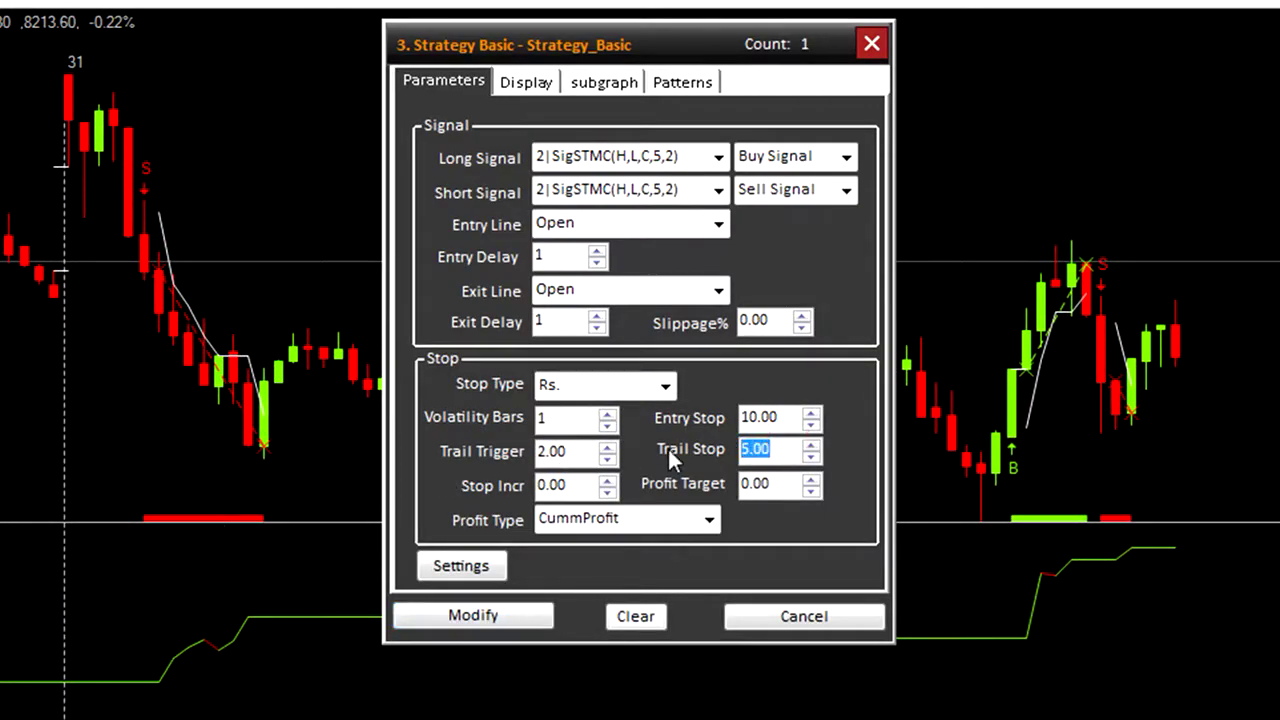
pyautogui.write('10')
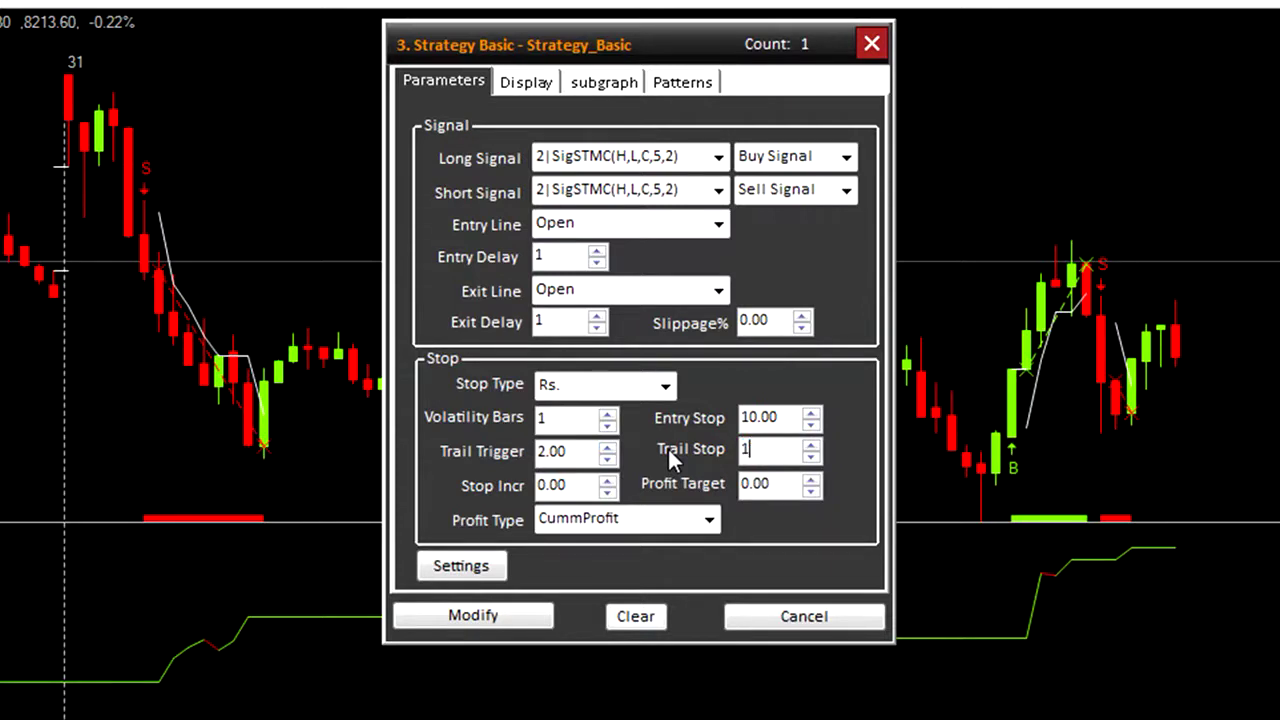
pyautogui.click(499, 622)
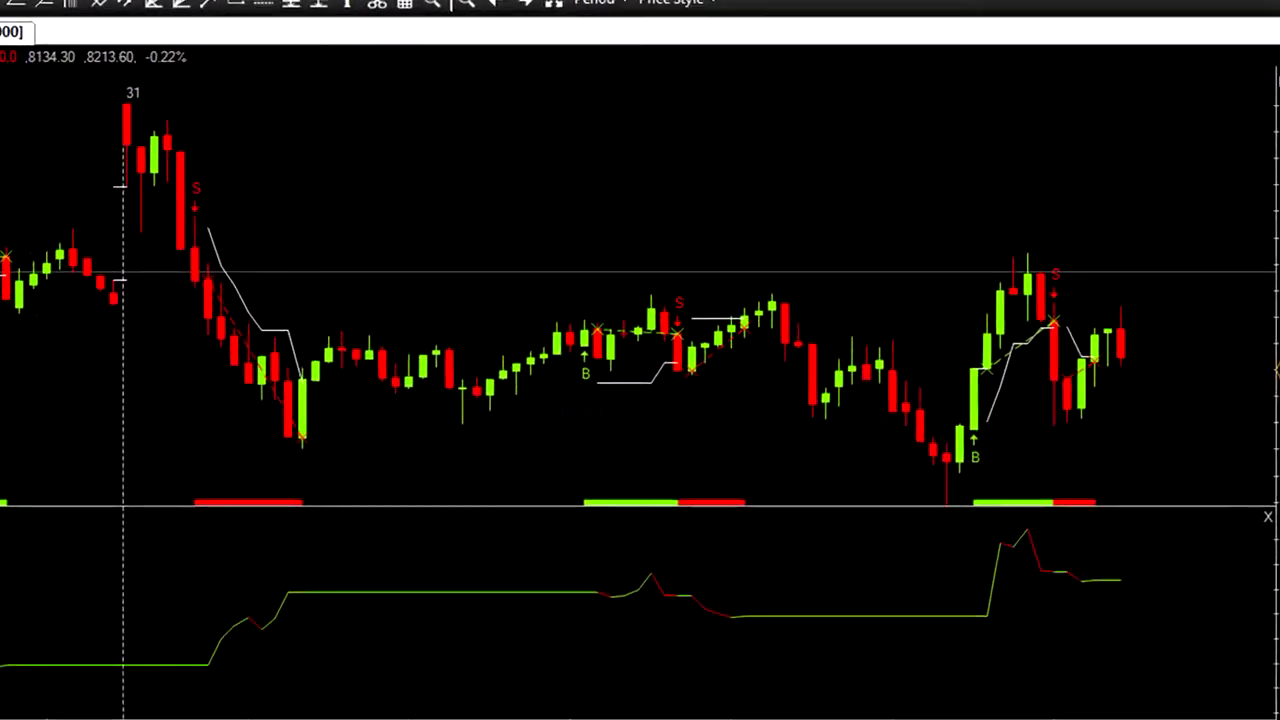
# - Open the additional settings of Strategy_Basic and review its position-sizing choices and its start and end duration options
pyautogui.doubleClick(276, 471)
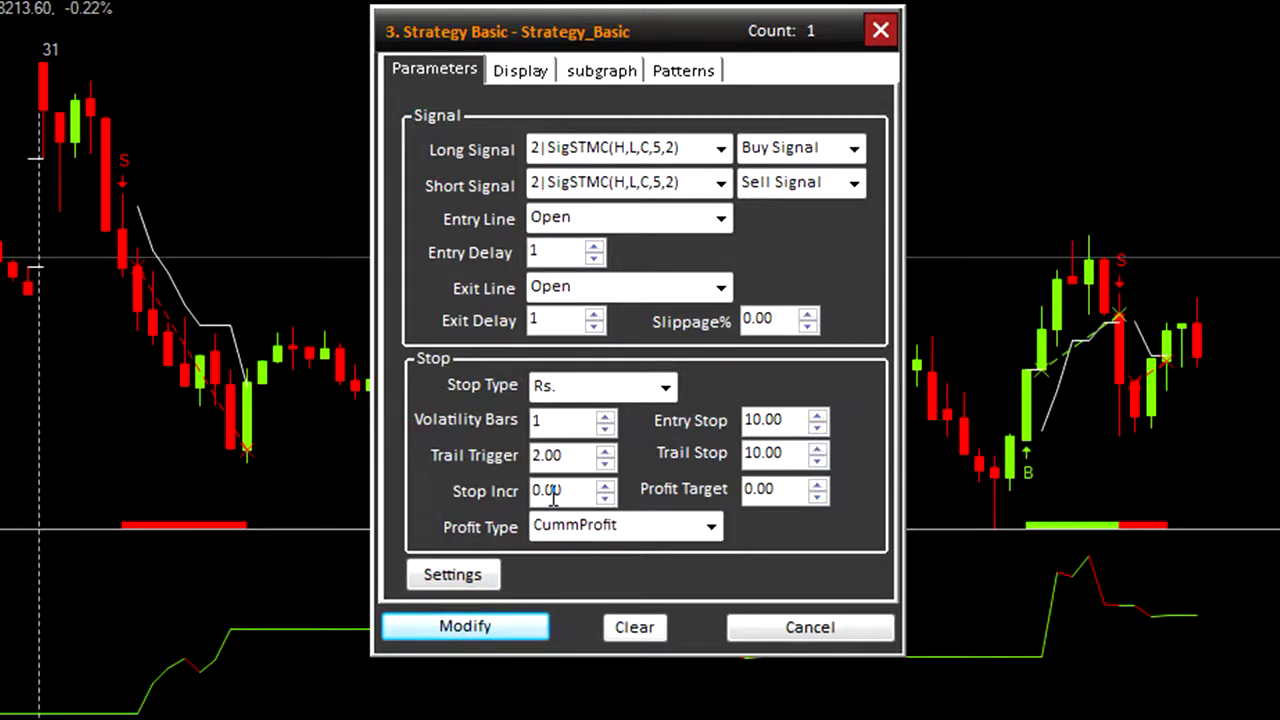
pyautogui.click(457, 580)
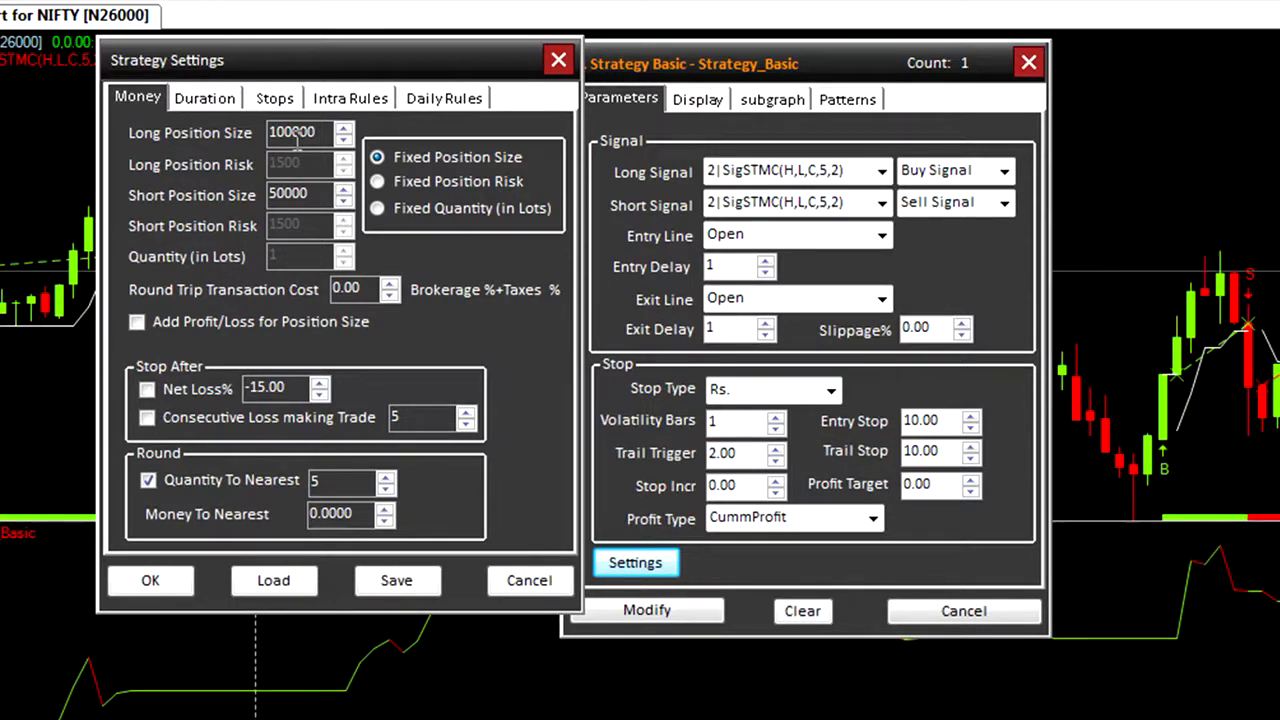
pyautogui.click(376, 209)
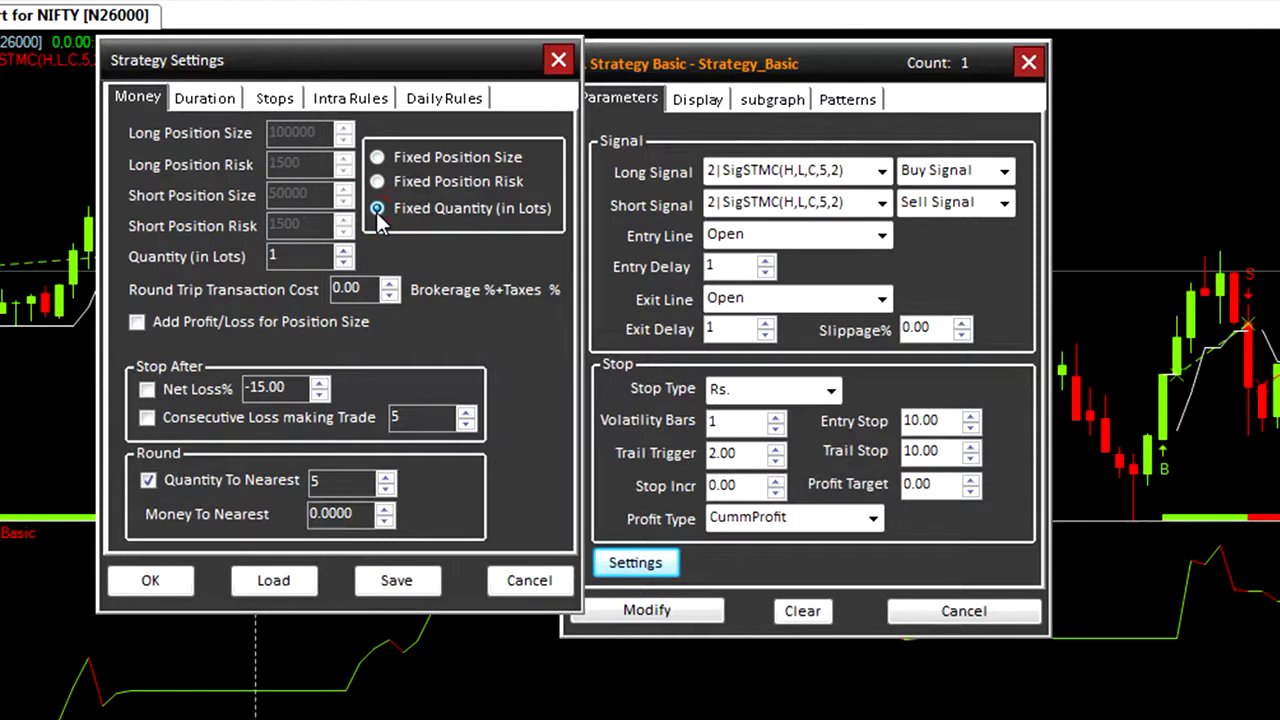
pyautogui.click(377, 157)
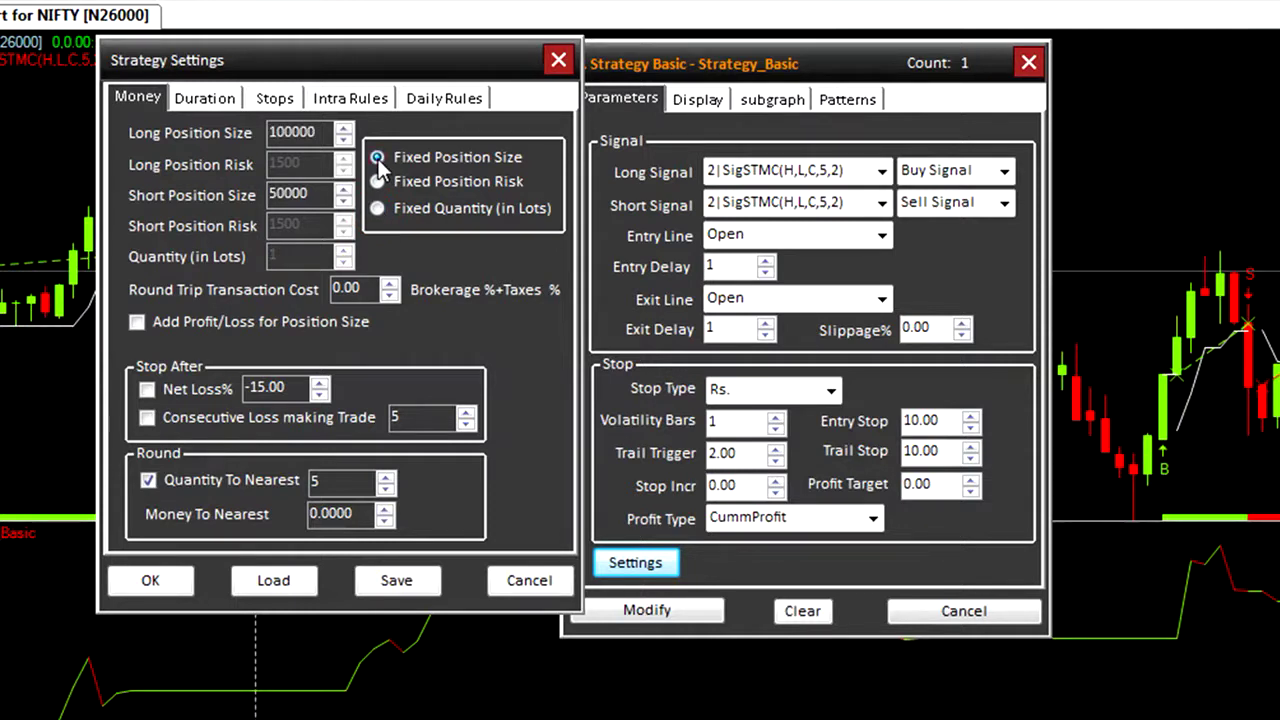
pyautogui.click(207, 108)
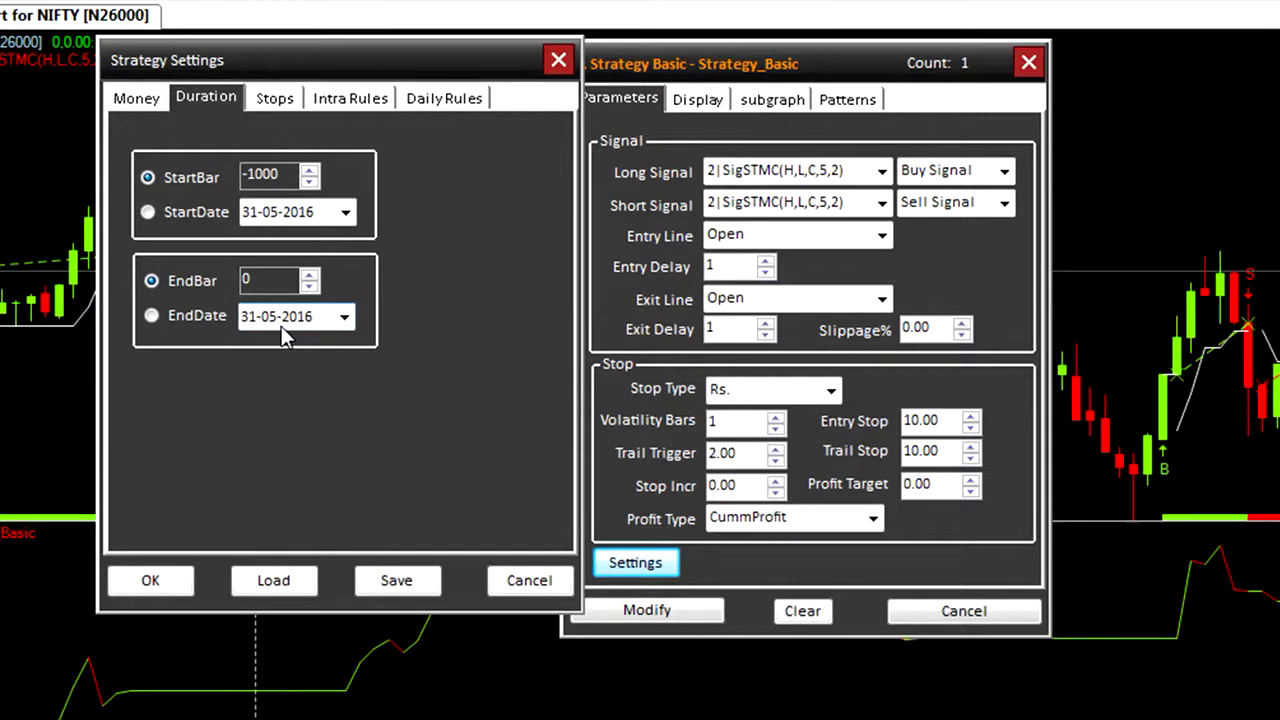
# - Set both the price high line and price low line for checking stops to CloseLine, and apply the strategy changes
pyautogui.click(275, 98)
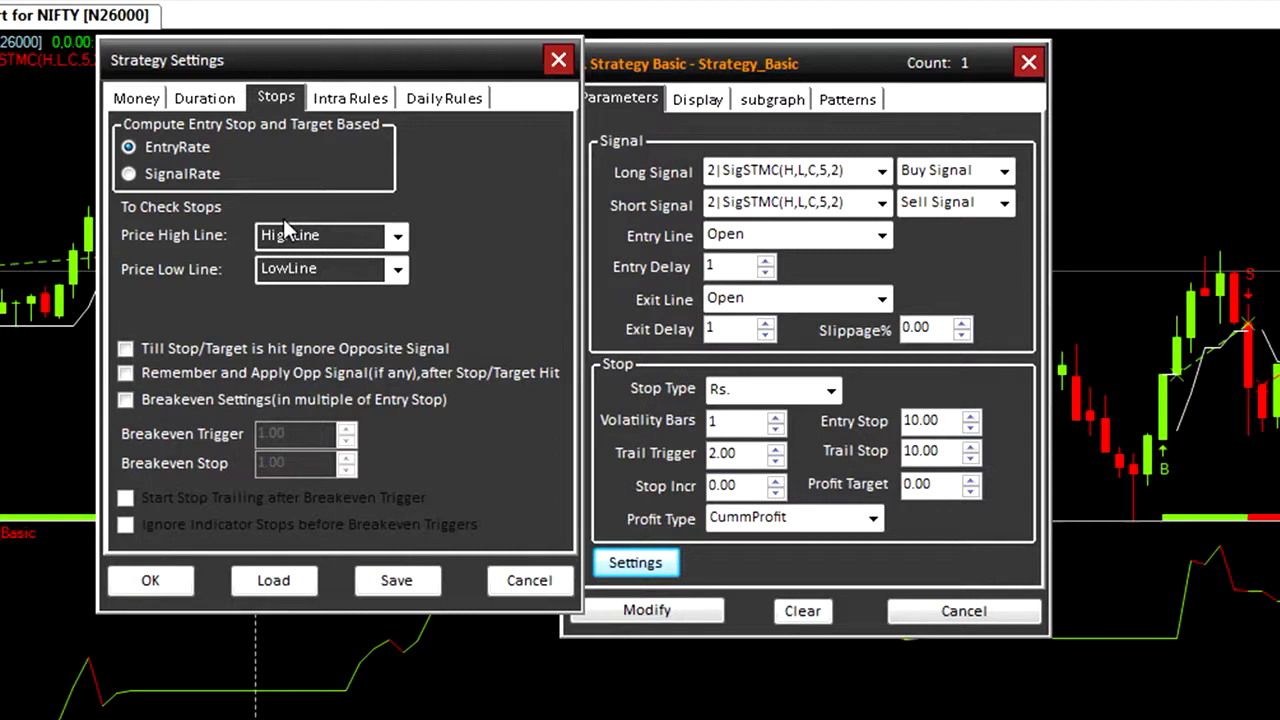
pyautogui.click(374, 238)
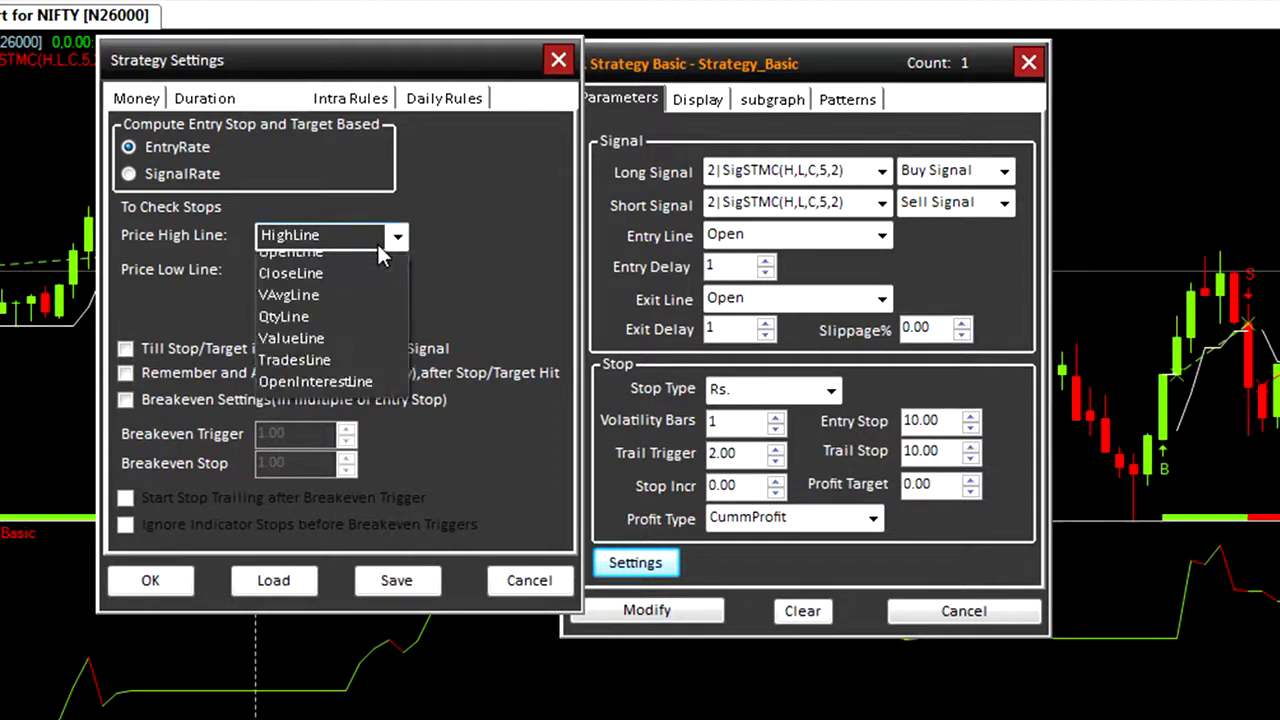
pyautogui.click(325, 328)
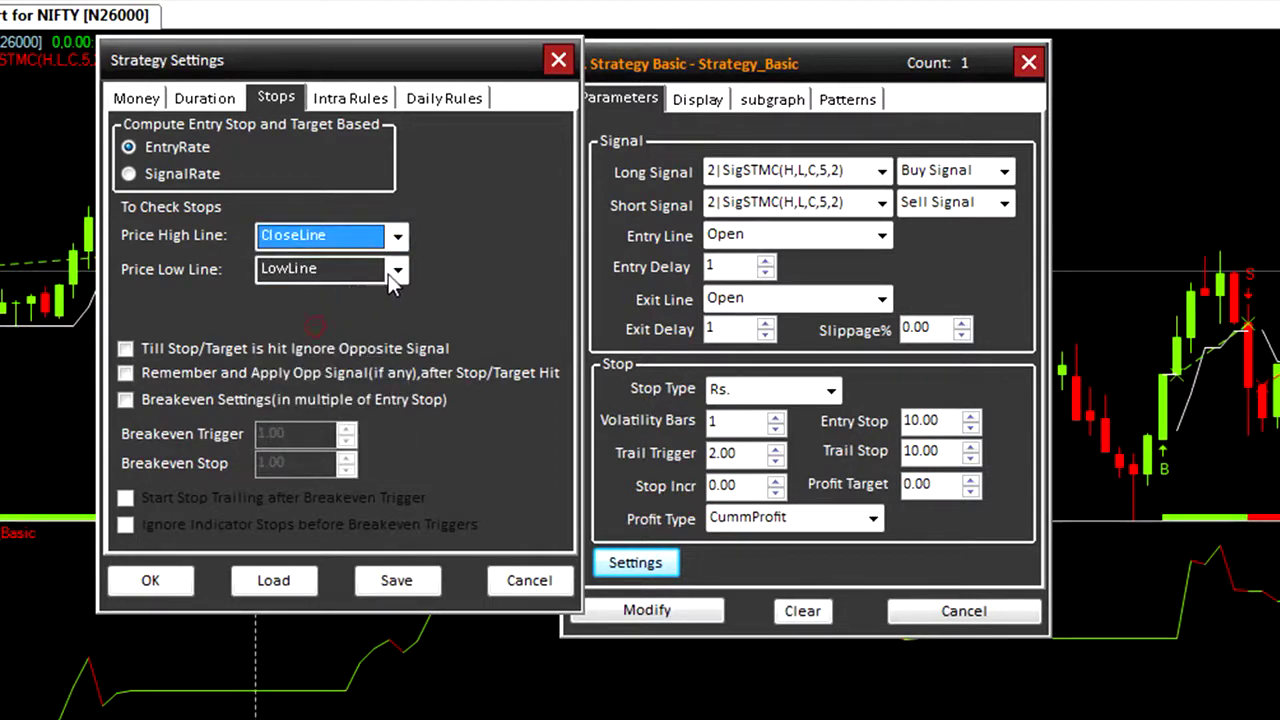
pyautogui.click(397, 270)
pyautogui.click(298, 359)
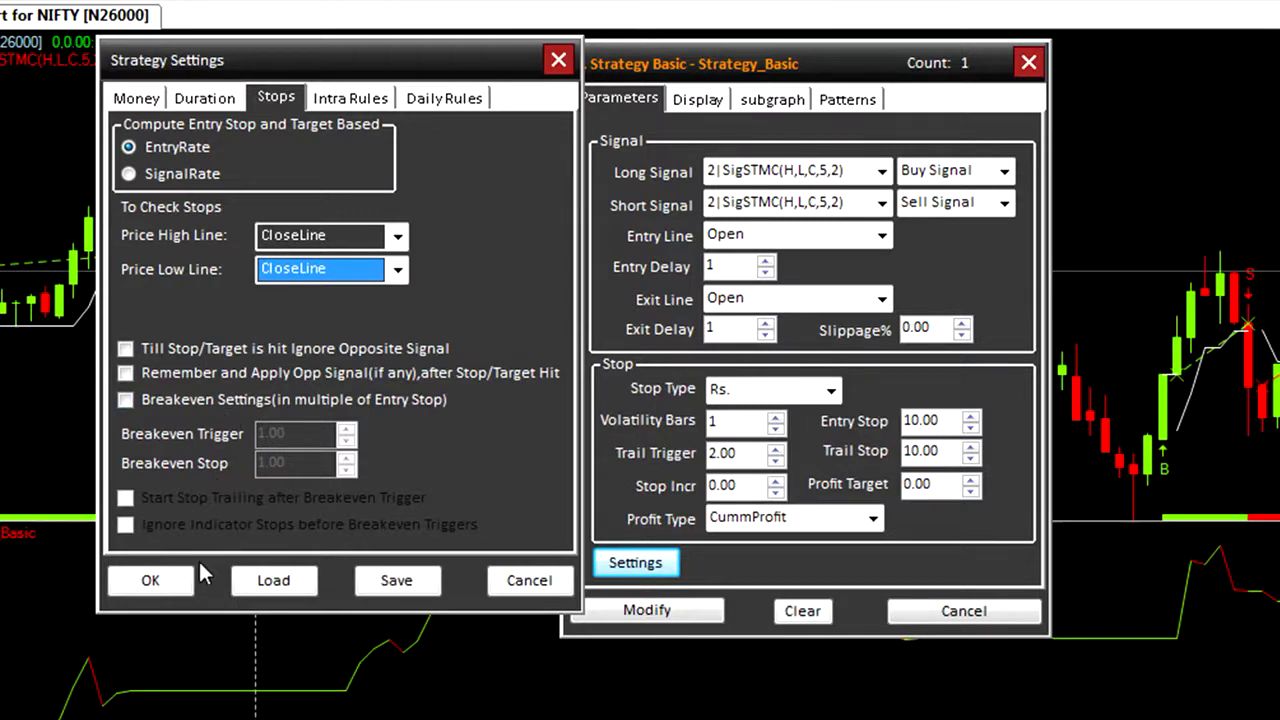
pyautogui.click(150, 583)
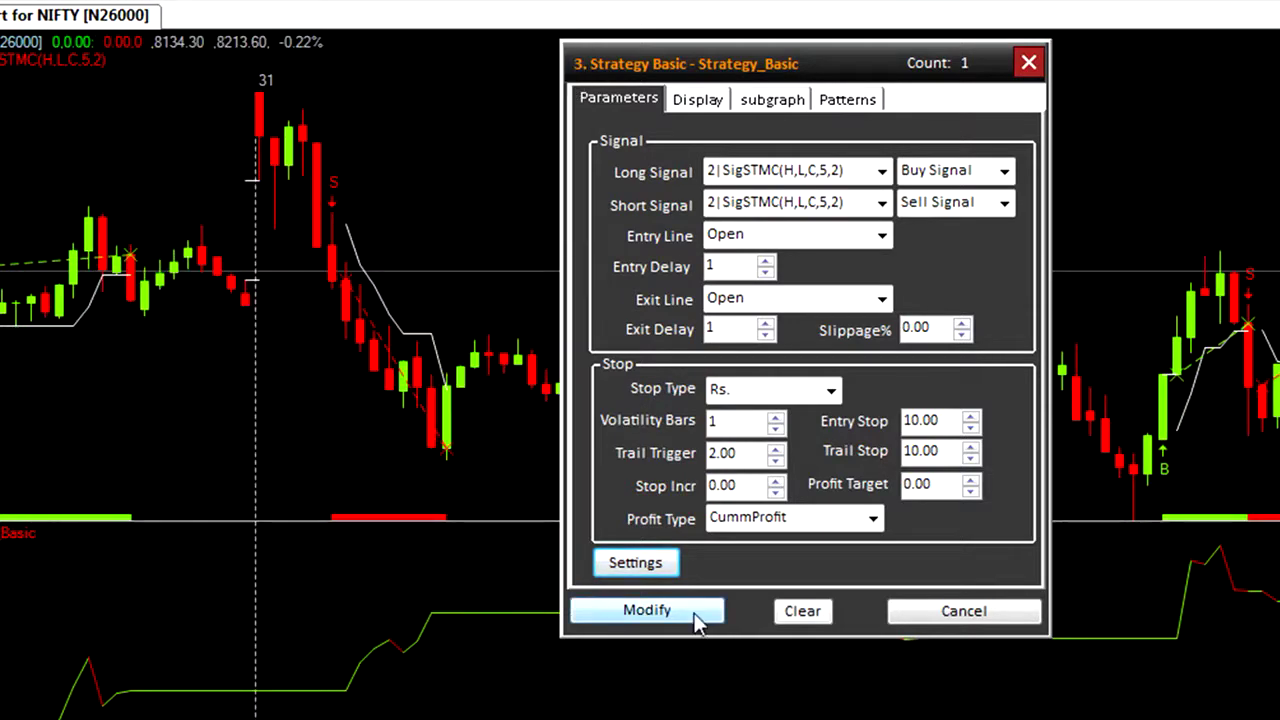
pyautogui.click(690, 611)
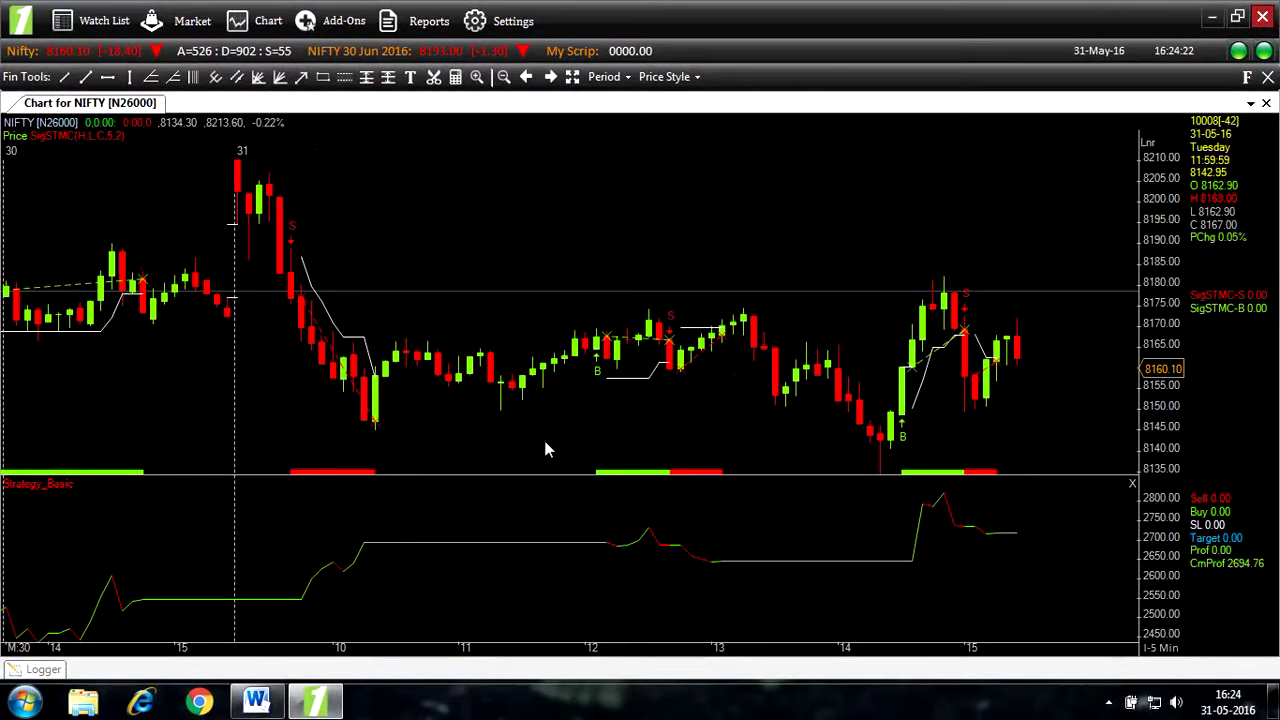
# - Turn off the intraday rule that closes all positions at 15:20:59 in the Strategy_Basic settings, and apply the change
pyautogui.doubleClick(62, 484)
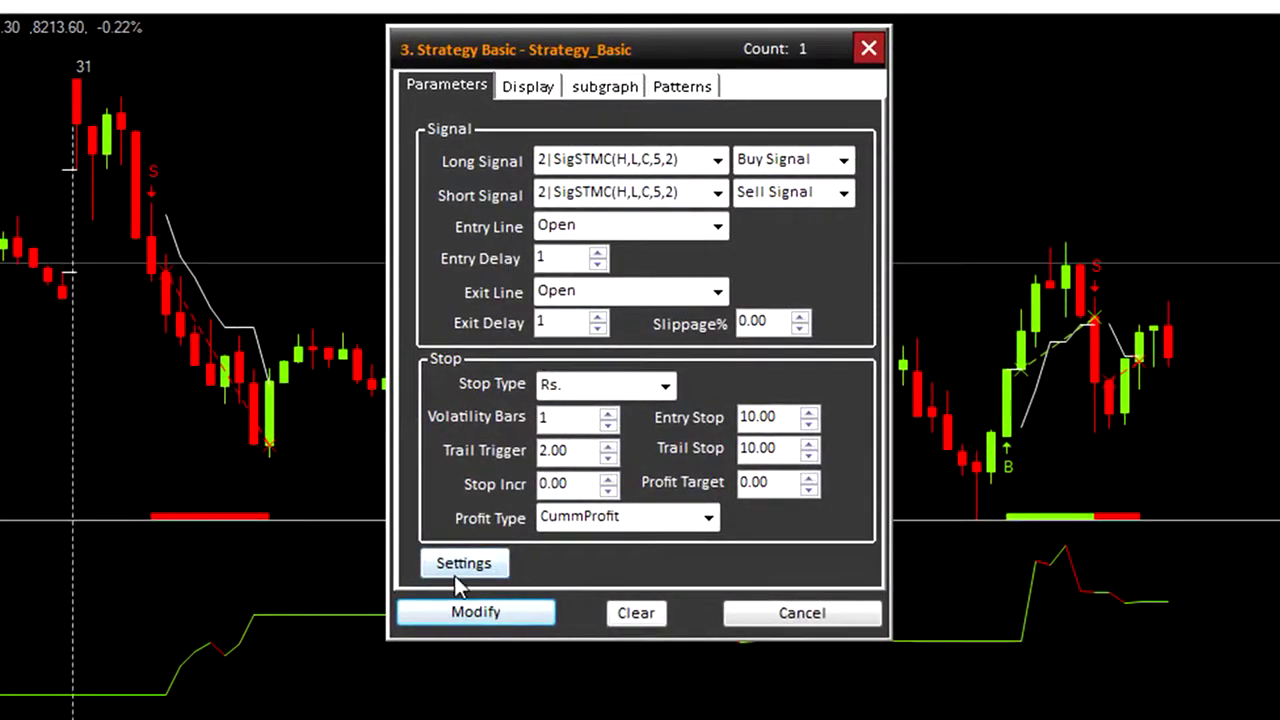
pyautogui.click(468, 561)
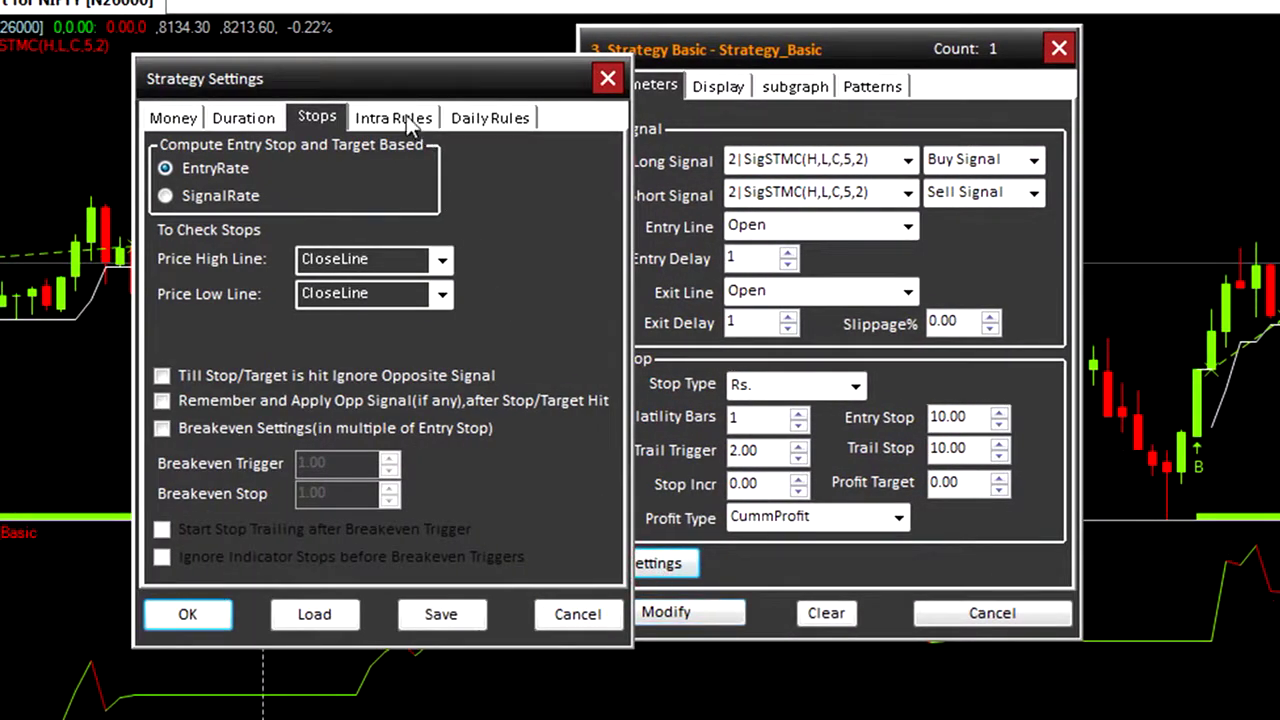
pyautogui.click(406, 115)
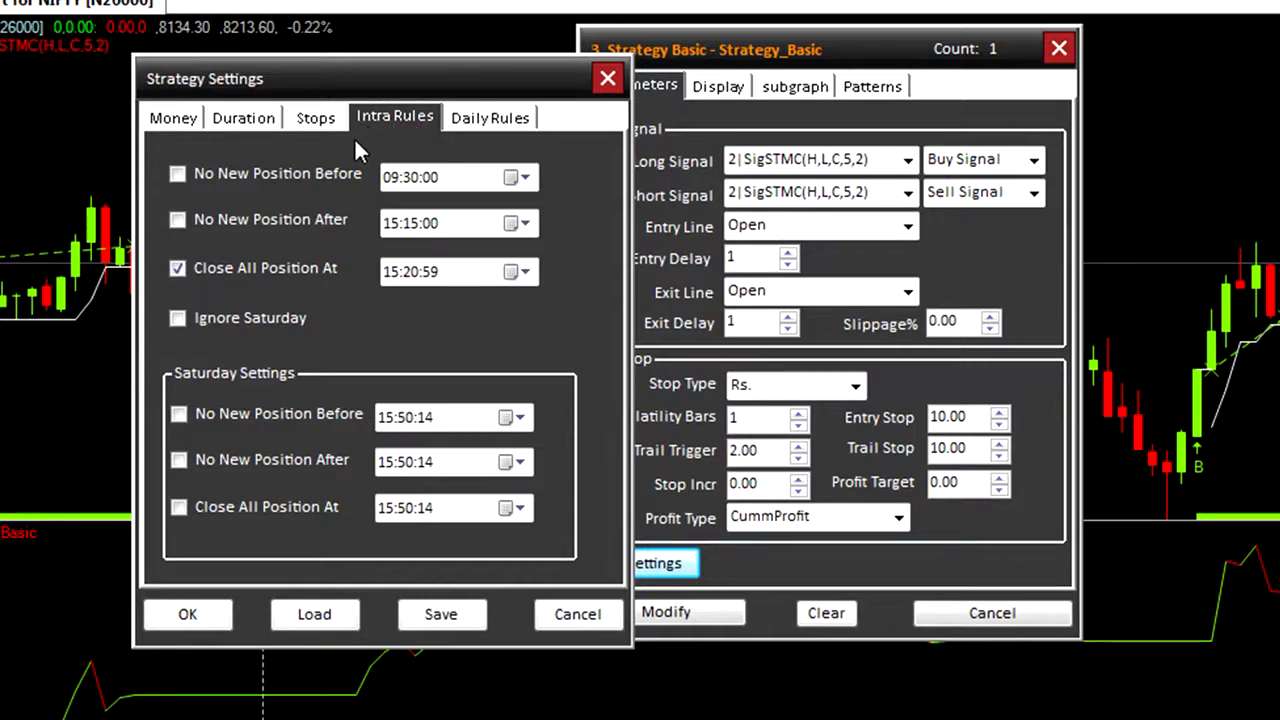
pyautogui.click(181, 270)
pyautogui.click(212, 614)
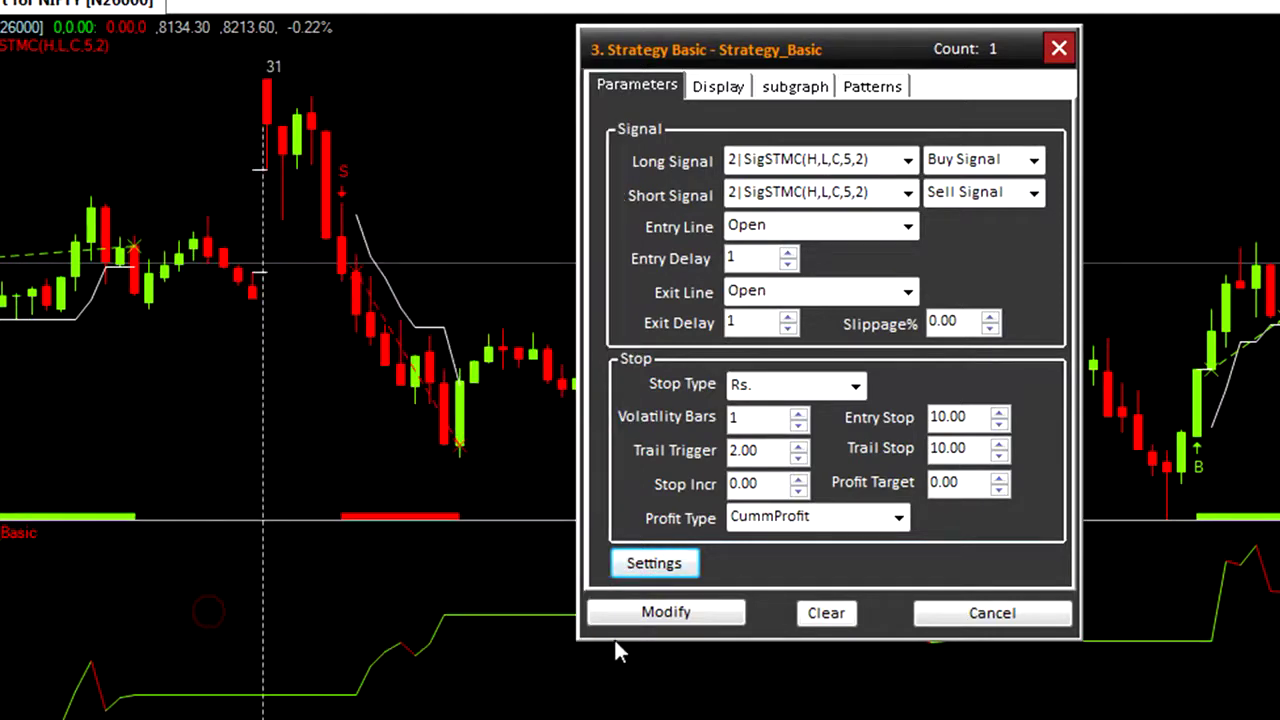
pyautogui.click(657, 612)
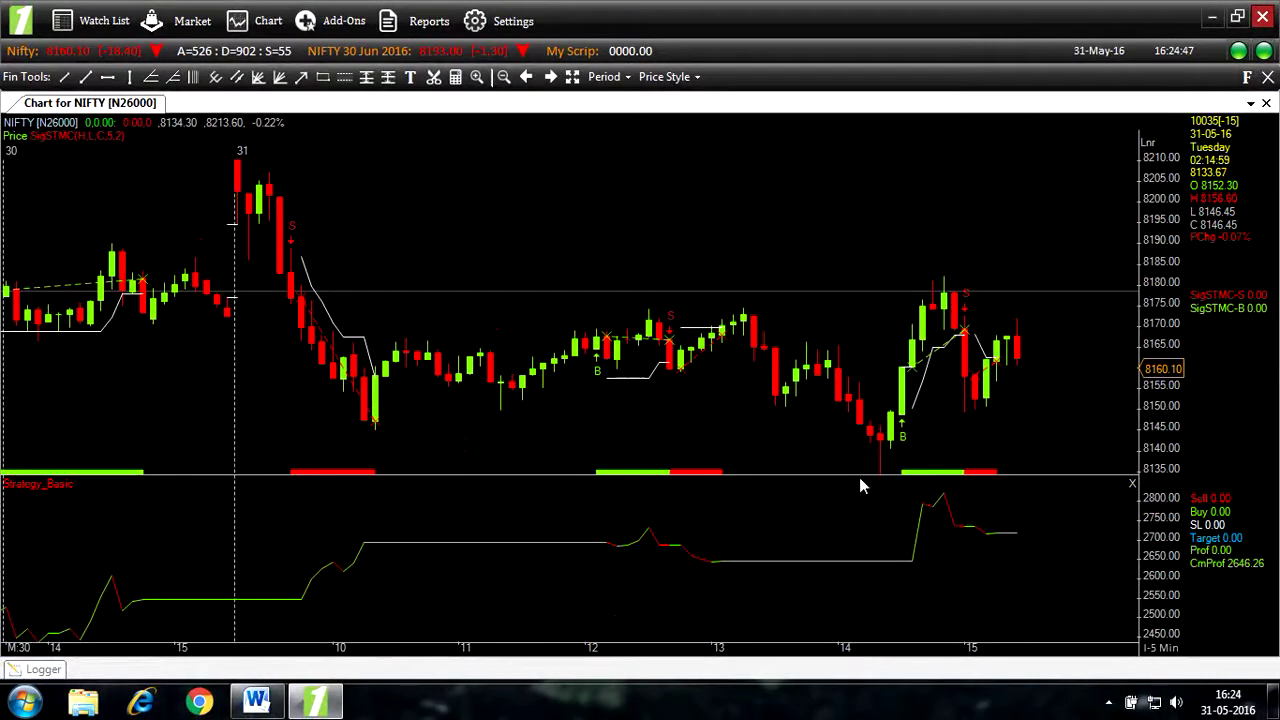